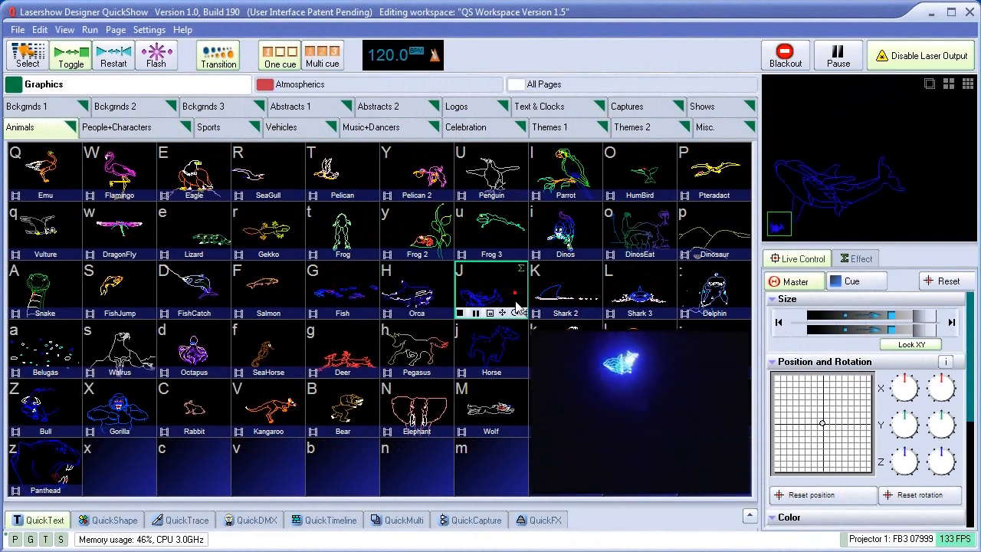
Display the Horse, Elephant, FishCatch and Panthead animal cues one after another.
{"action": "left_click", "coordinate": [487, 351]}
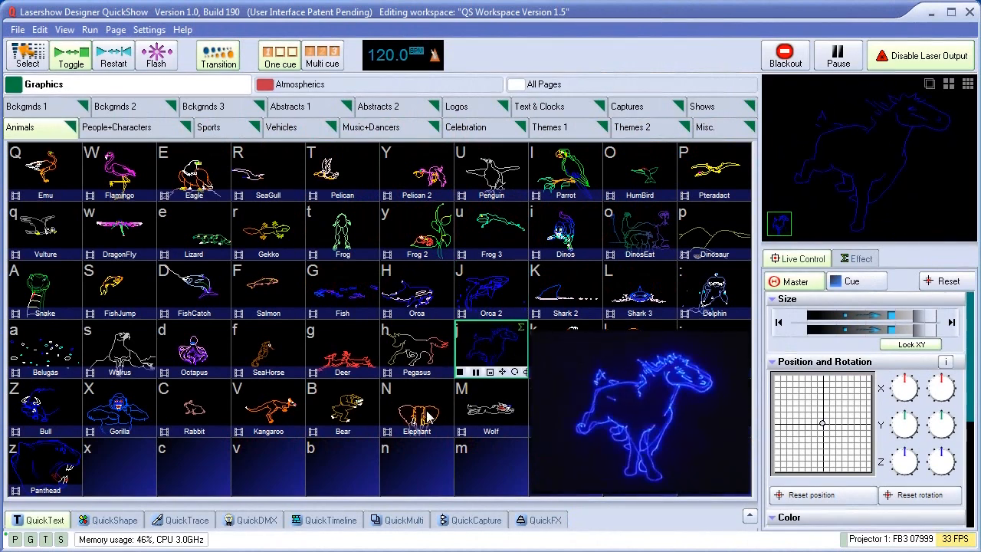
{"action": "left_click", "coordinate": [422, 414]}
{"action": "left_click", "coordinate": [195, 293]}
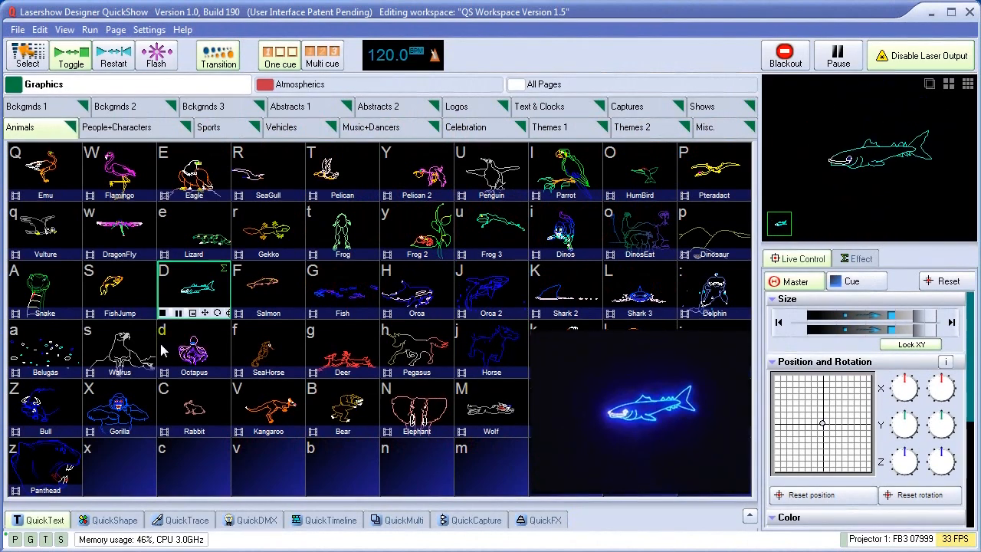
{"action": "key", "text": "z"}
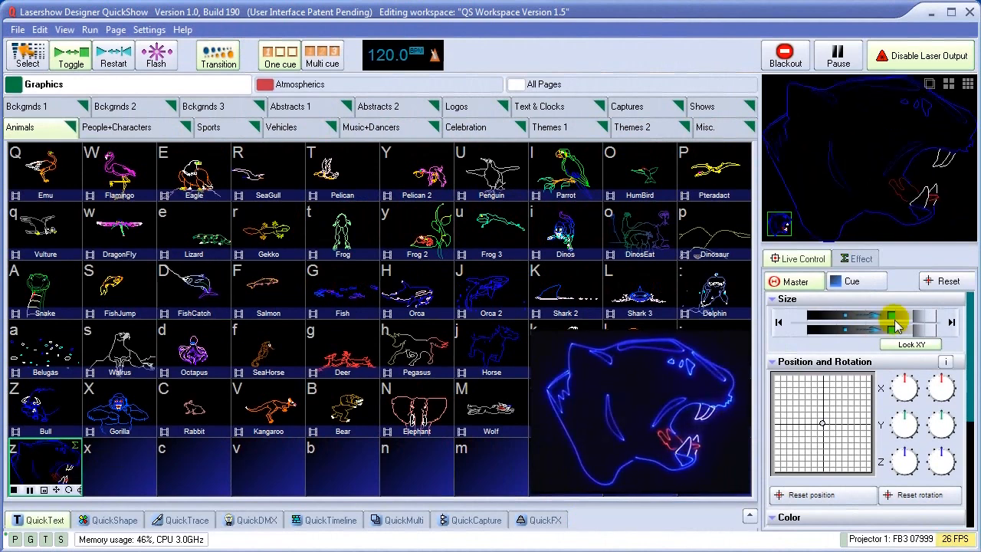
Try changing the Panthead image's size, position and Z rotation live, restoring its original placement at the end.
{"action": "left_click", "coordinate": [920, 314]}
{"action": "mouse_move", "coordinate": [844, 405]}
{"action": "left_mouse_down"}
{"action": "mouse_move", "coordinate": [826, 414]}
{"action": "mouse_move", "coordinate": [839, 407]}
{"action": "left_mouse_up"}
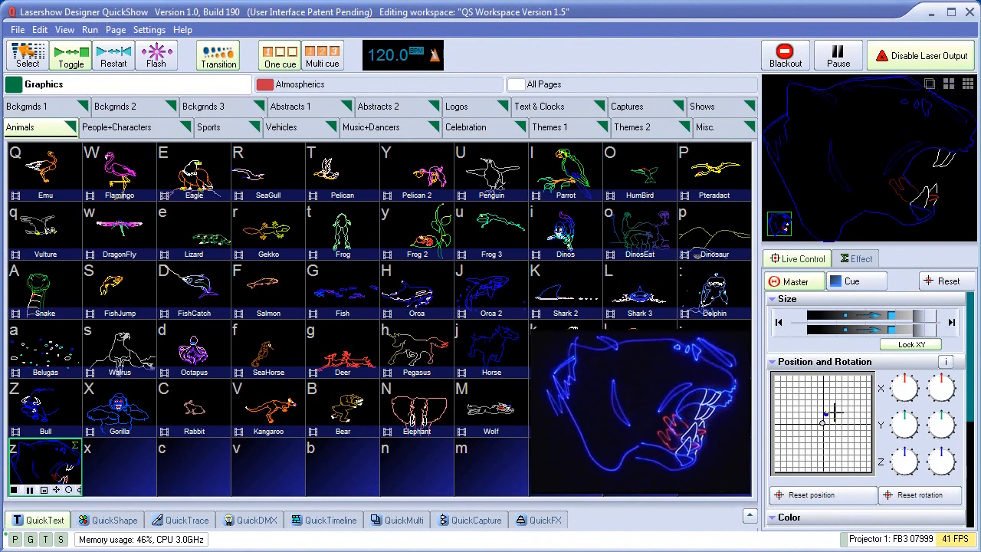
{"action": "left_click", "coordinate": [937, 461]}
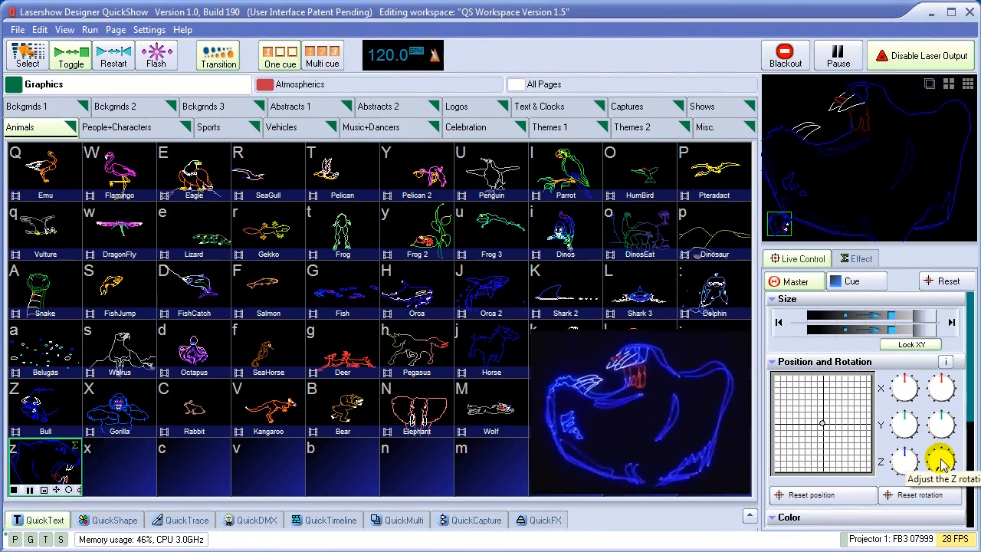
{"action": "left_click", "coordinate": [940, 459]}
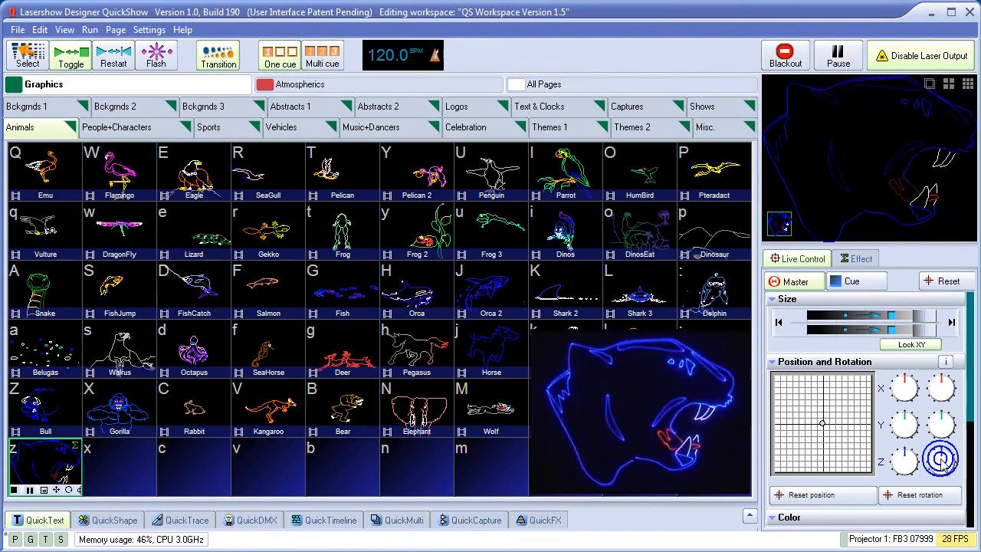
Show the Pelican cue, enable multi-cue mode, and add the Waves 2 and Analog Clock cues to it.
{"action": "left_click", "coordinate": [355, 178]}
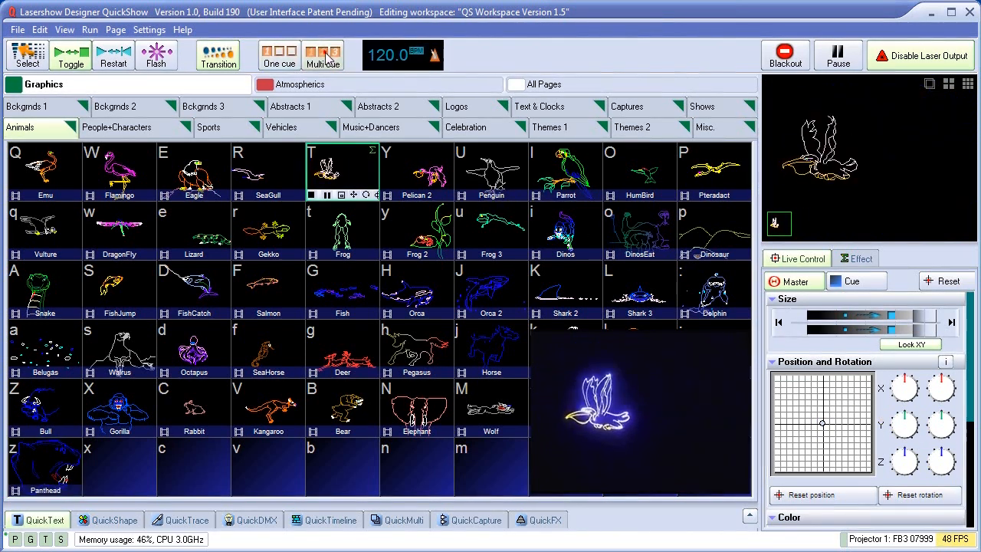
{"action": "left_click", "coordinate": [44, 107]}
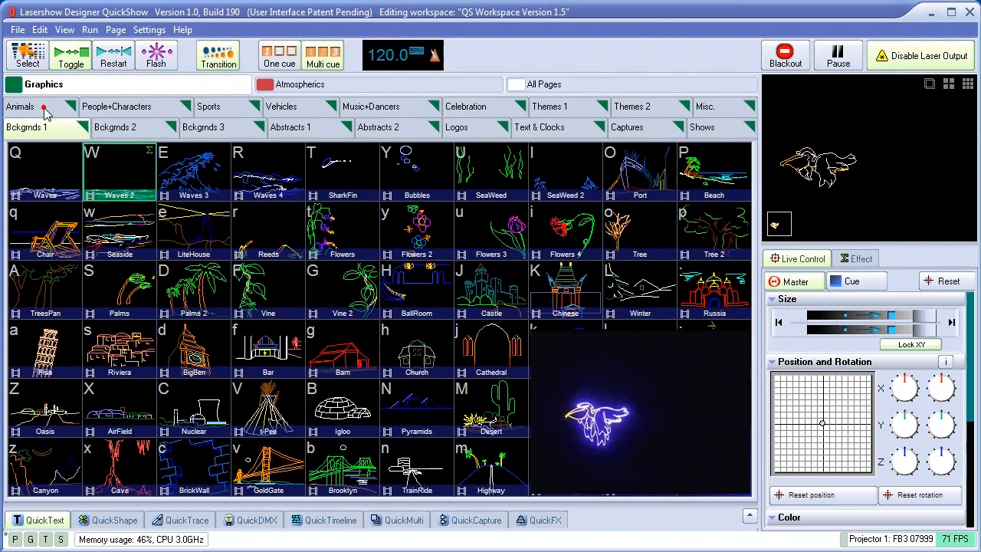
{"action": "left_click", "coordinate": [111, 183]}
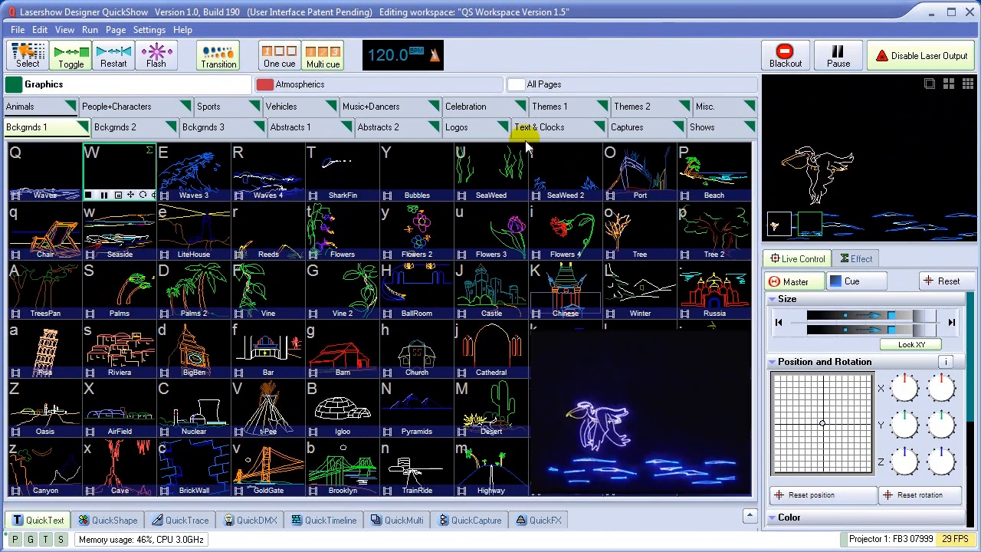
{"action": "left_click", "coordinate": [571, 127]}
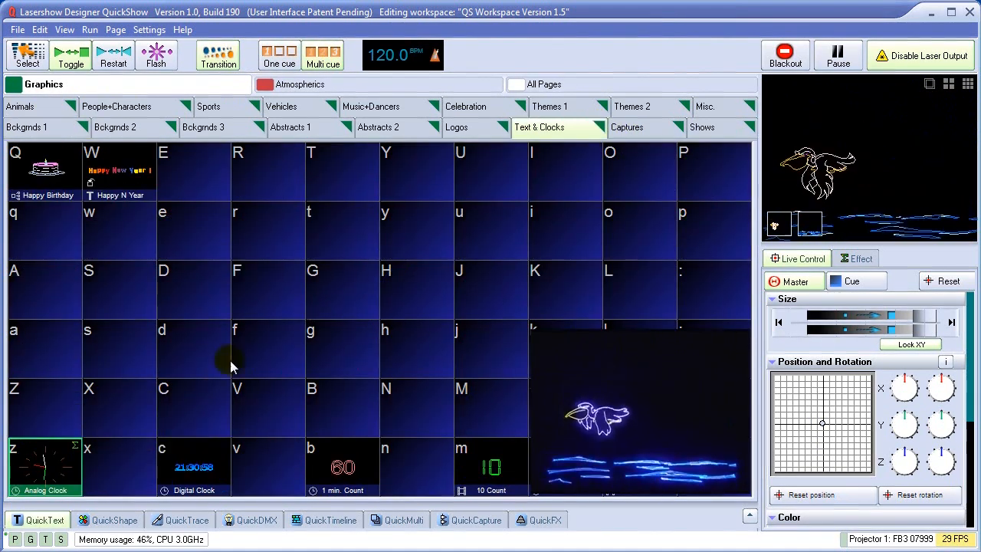
{"action": "left_click", "coordinate": [58, 474]}
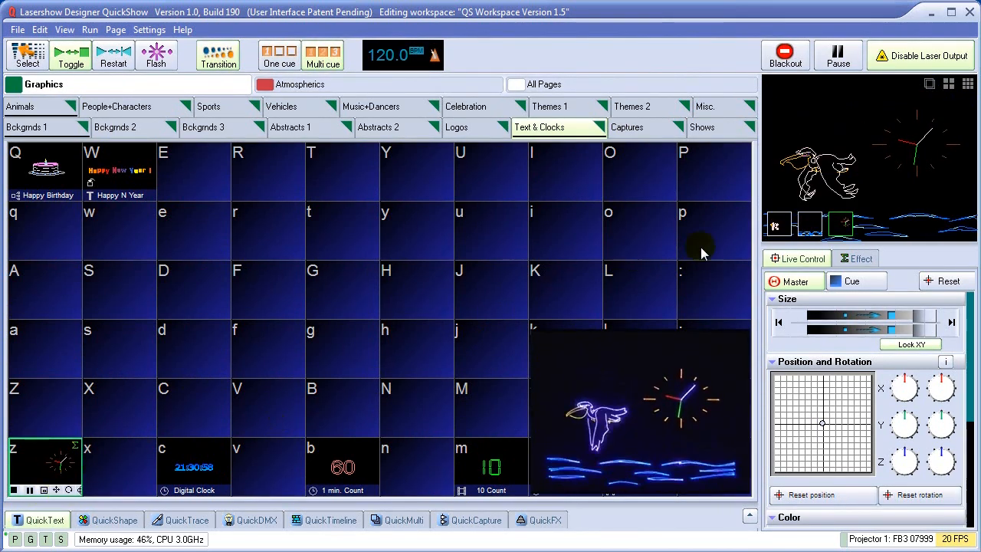
Return to the Animals page and create a QuickText reading "Award Submission" in cyan.
{"action": "left_click", "coordinate": [30, 106]}
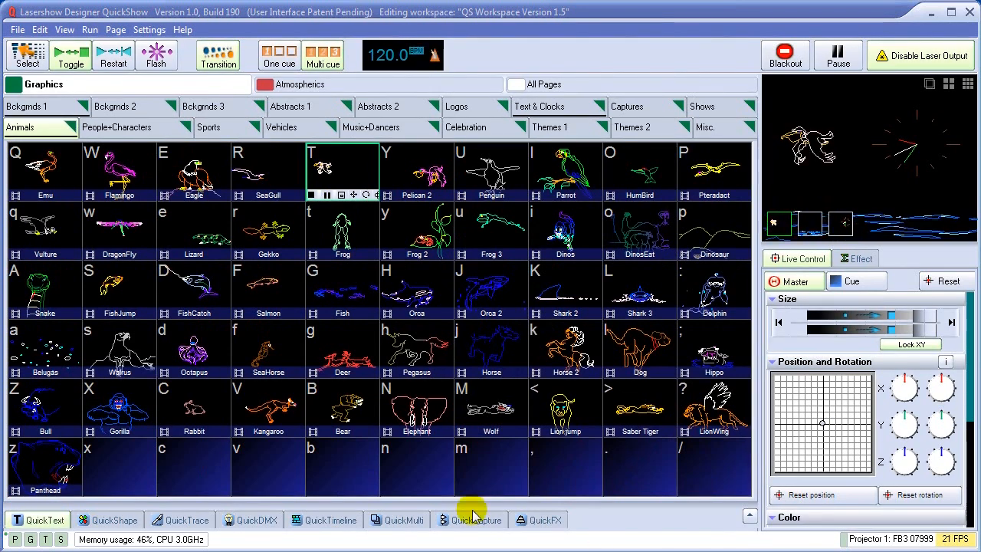
{"action": "left_click", "coordinate": [44, 521]}
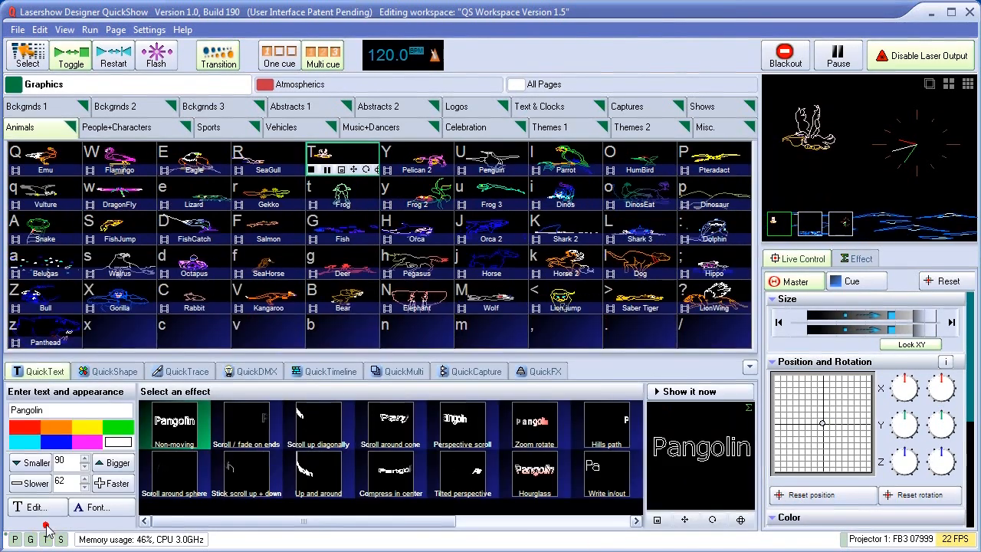
{"action": "double_click", "coordinate": [27, 410]}
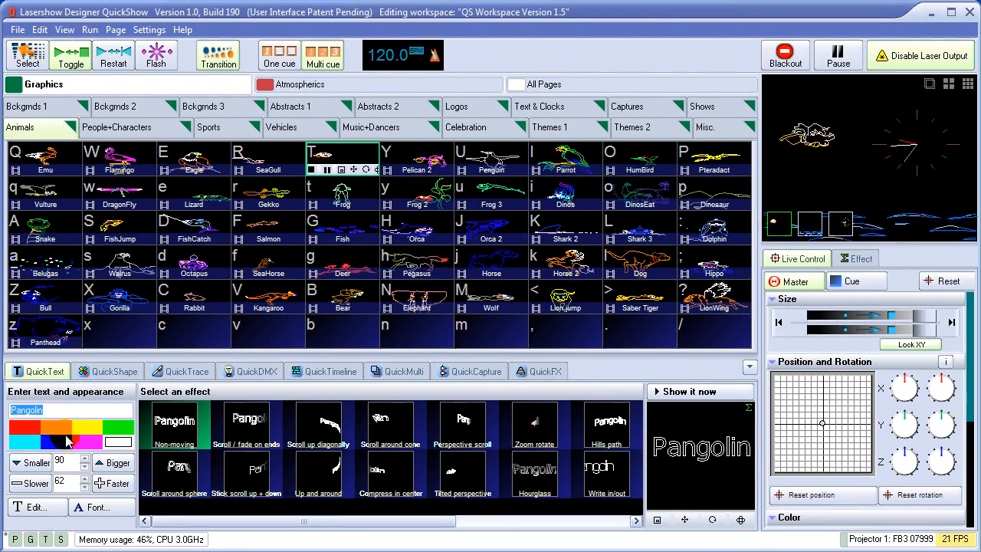
{"action": "type", "text": "Award"}
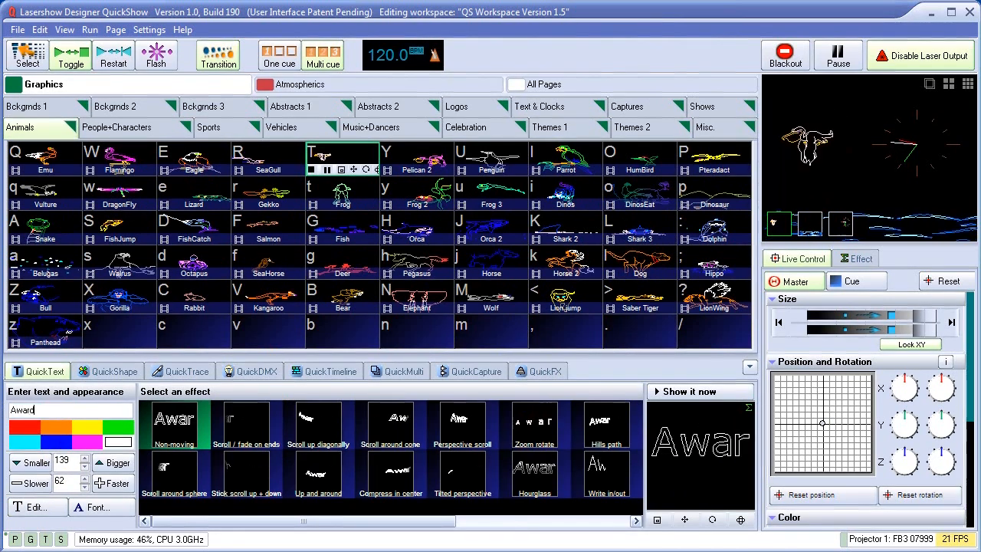
{"action": "type", "text": " Submission"}
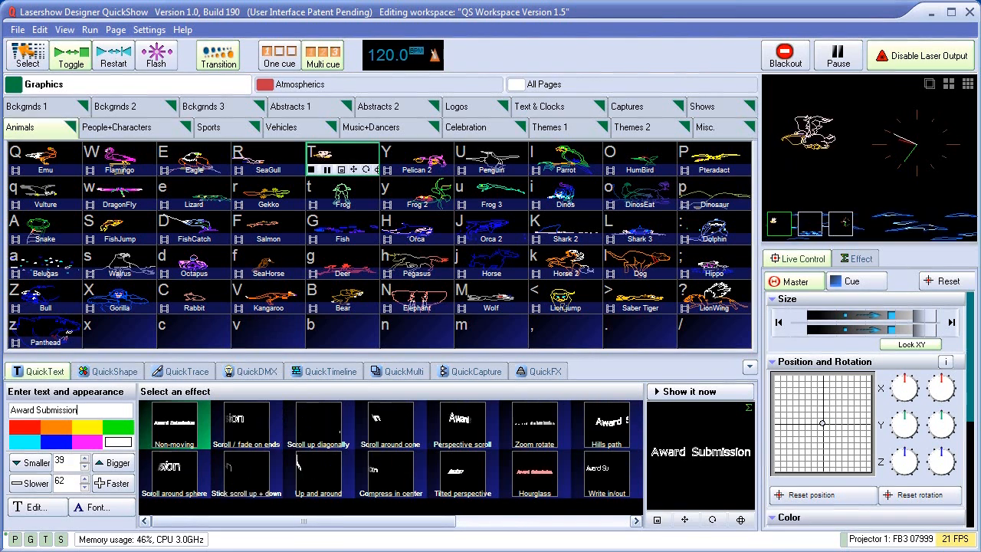
{"action": "left_click", "coordinate": [32, 444]}
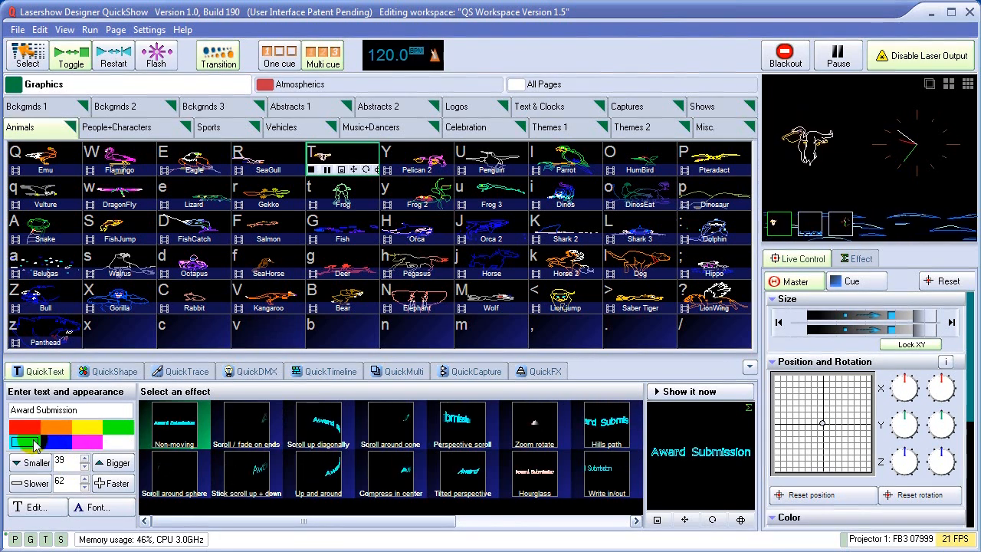
Try the Perspective scroll, Tilted perspective, Write in/out and Up and around effects on the text.
{"action": "left_click", "coordinate": [459, 427]}
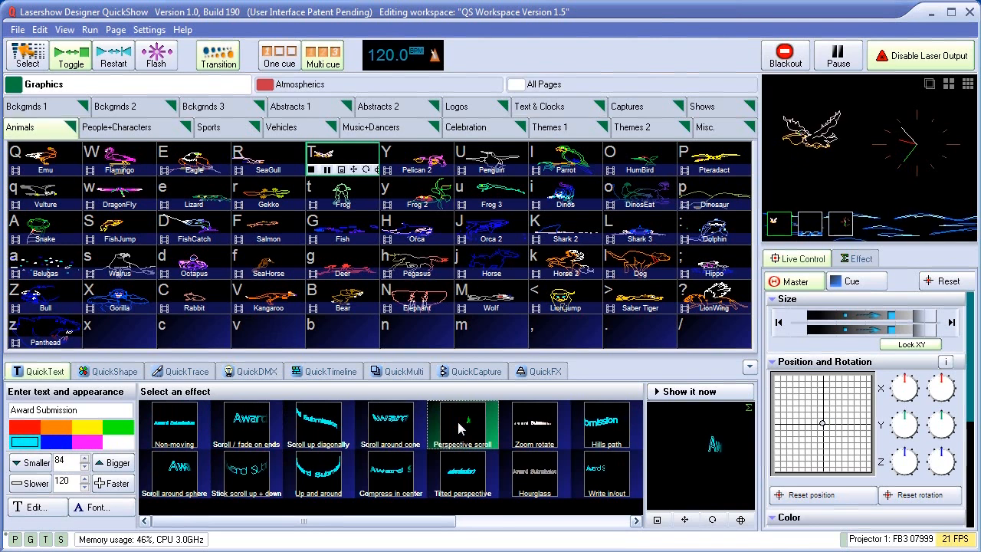
{"action": "left_click", "coordinate": [454, 479]}
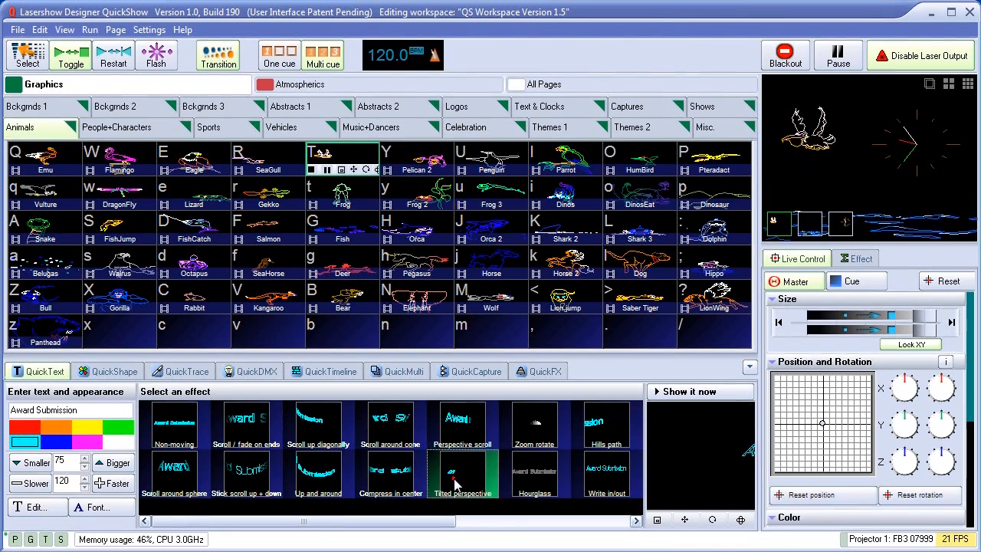
{"action": "left_click", "coordinate": [600, 475]}
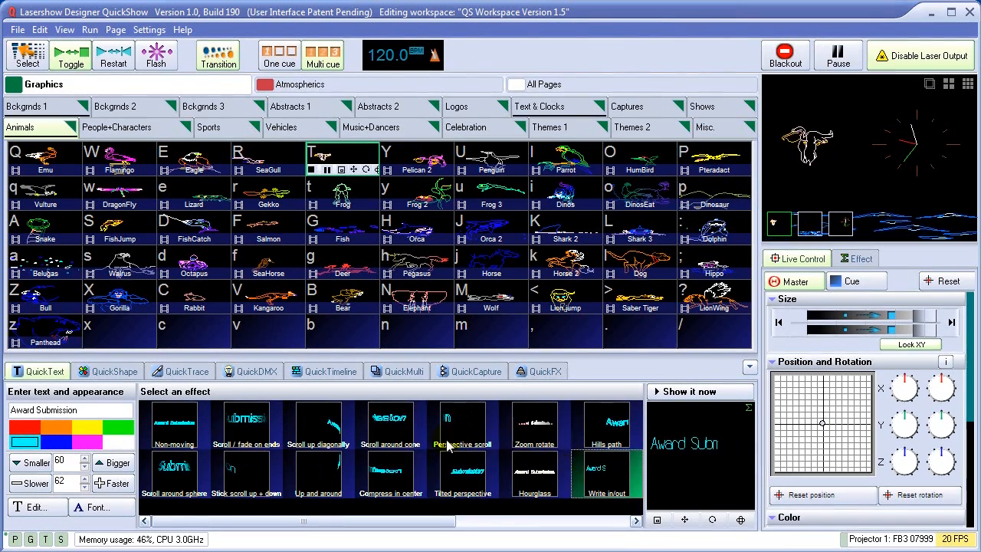
{"action": "left_click", "coordinate": [326, 471]}
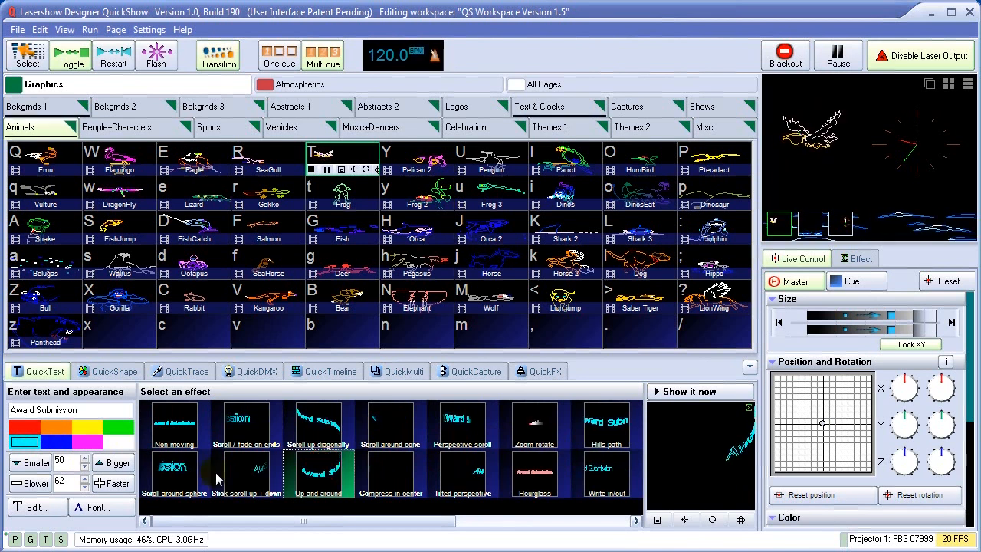
Apply the Perspective scroll effect to the text and enlarge it to size 106.
{"action": "left_click", "coordinate": [458, 432]}
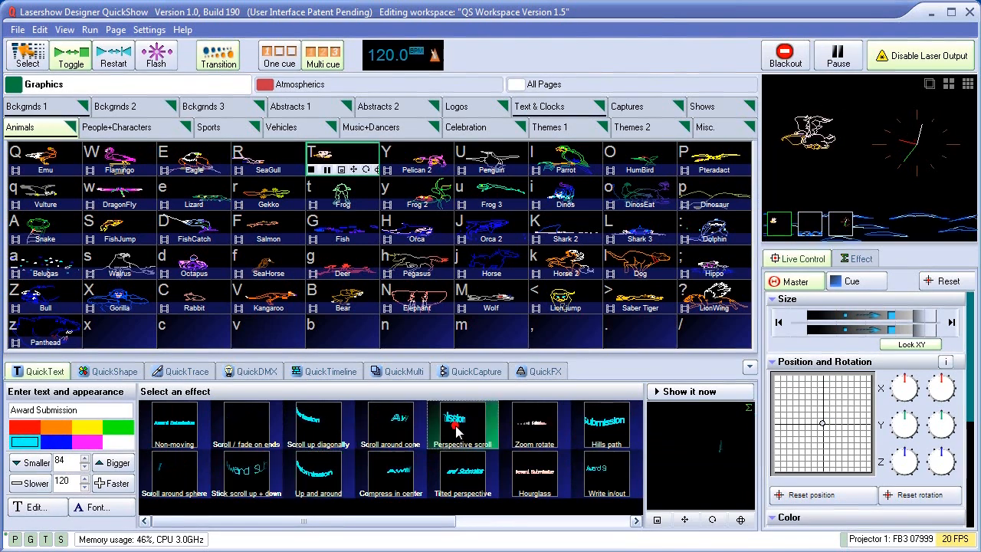
{"action": "left_click", "coordinate": [120, 470]}
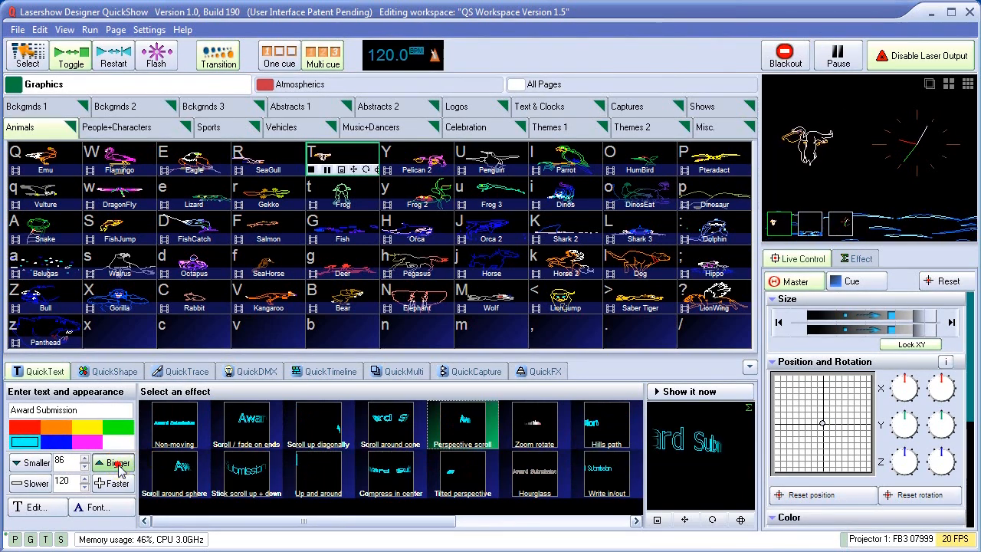
{"action": "left_click", "coordinate": [120, 469]}
{"action": "left_click", "coordinate": [120, 469]}
{"action": "left_click", "coordinate": [119, 469]}
{"action": "left_click", "coordinate": [120, 469]}
{"action": "left_click", "coordinate": [119, 469]}
{"action": "left_click", "coordinate": [119, 469]}
{"action": "left_click", "coordinate": [119, 469]}
{"action": "left_click", "coordinate": [119, 469]}
Increase the text effect's speed to 140.
{"action": "left_click", "coordinate": [119, 483]}
{"action": "left_click", "coordinate": [118, 484]}
{"action": "left_click", "coordinate": [118, 483]}
{"action": "left_click", "coordinate": [119, 484]}
{"action": "left_click", "coordinate": [119, 484]}
{"action": "left_click", "coordinate": [118, 484]}
{"action": "left_click", "coordinate": [118, 483]}
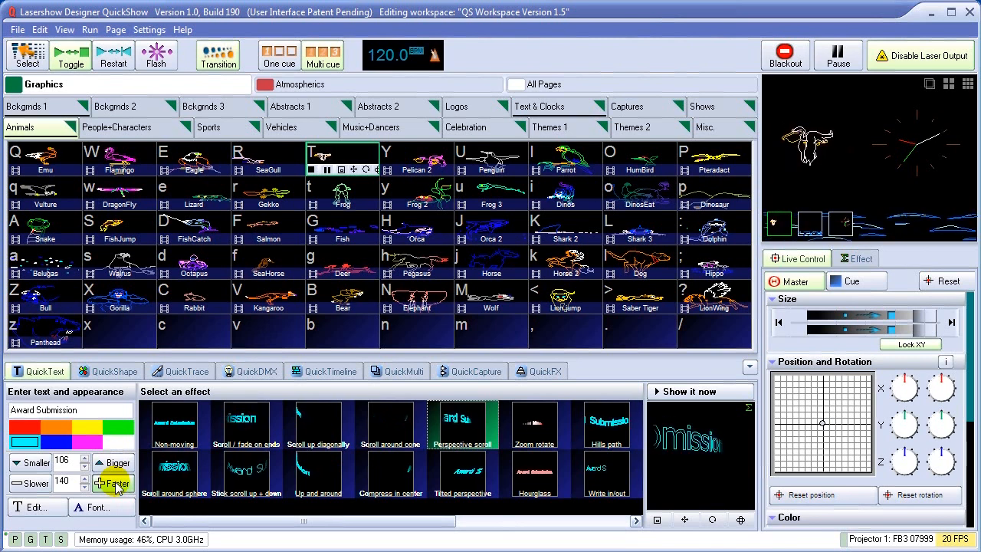
Output the text live, stop its output, and store it in the last empty cue of the Animals page.
{"action": "left_click", "coordinate": [687, 392]}
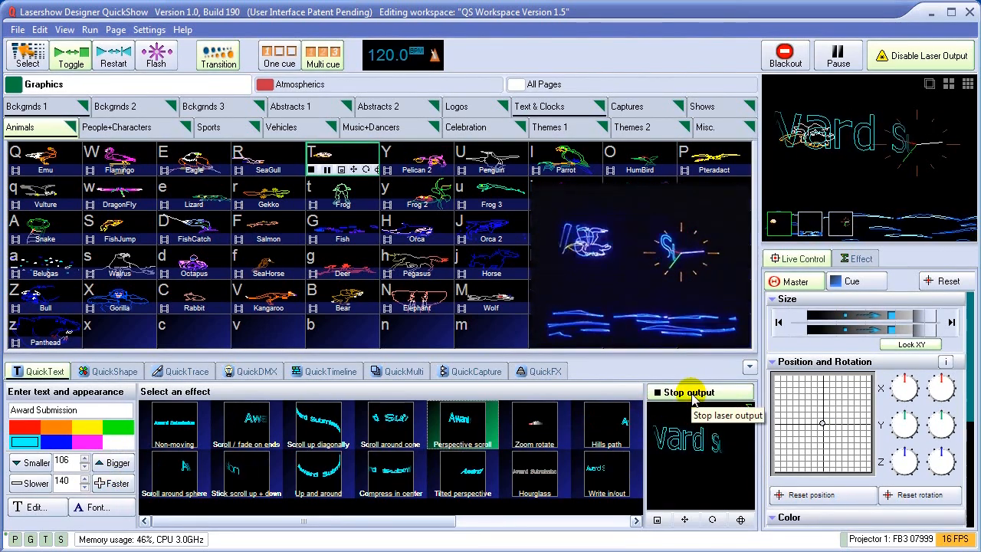
{"action": "left_click", "coordinate": [692, 394]}
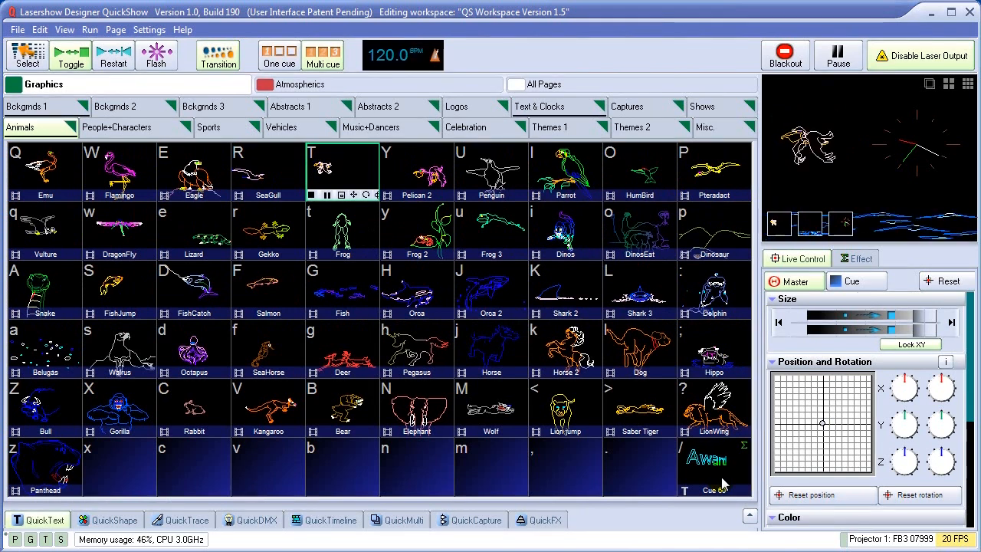
Open QuickShape and try the horizontal line, triangle and square base shapes, applying the 5 Loops effect to the square.
{"action": "left_click", "coordinate": [115, 521]}
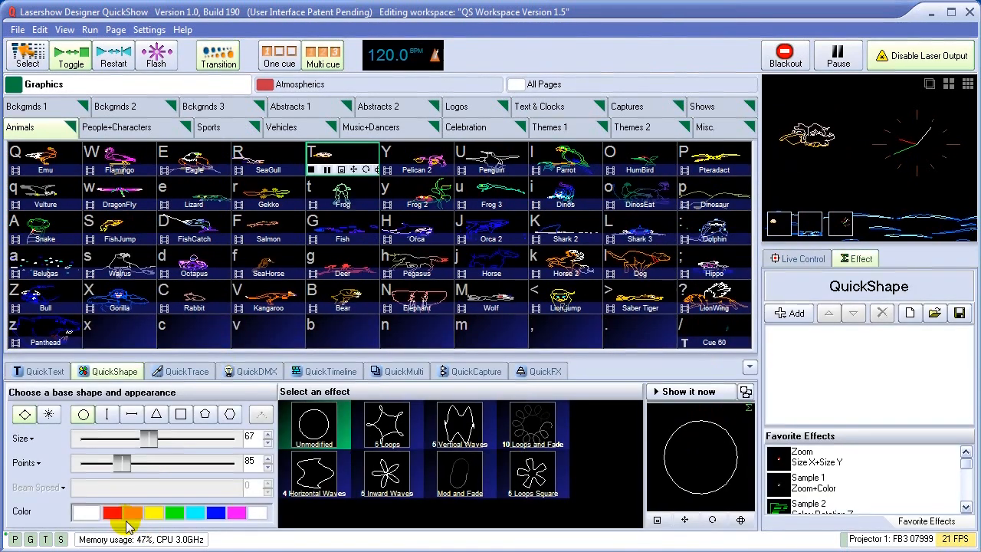
{"action": "left_click", "coordinate": [131, 414]}
{"action": "left_click", "coordinate": [157, 416]}
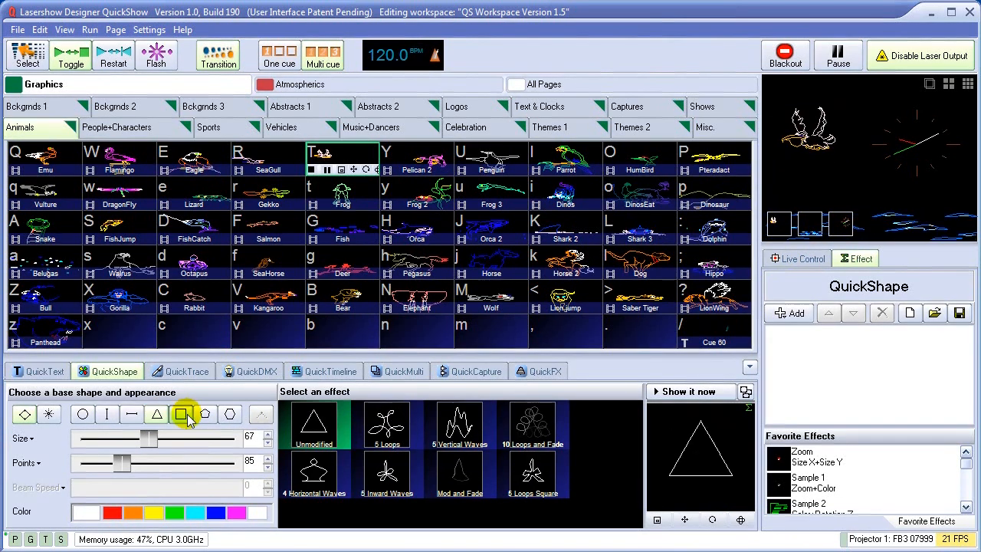
{"action": "left_click", "coordinate": [180, 416]}
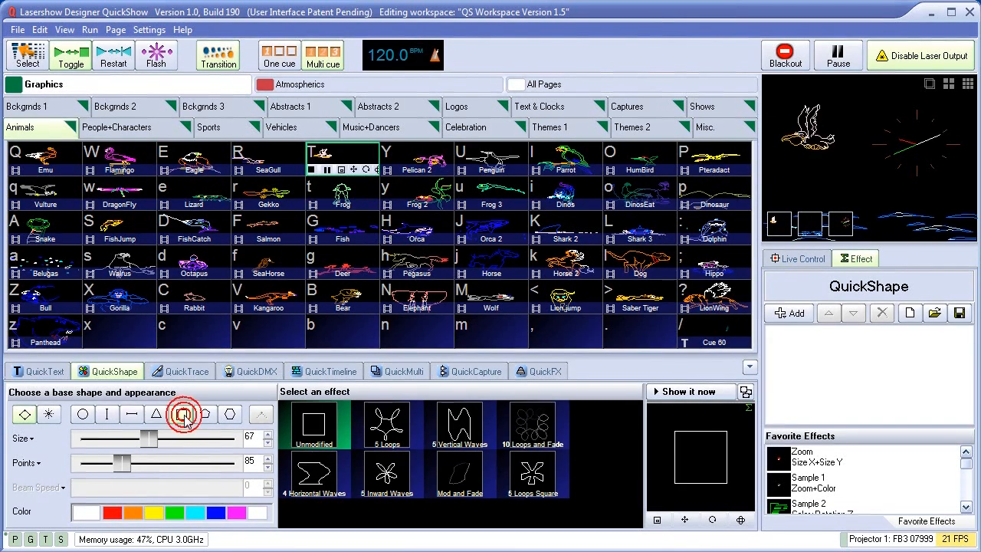
{"action": "left_click", "coordinate": [391, 428]}
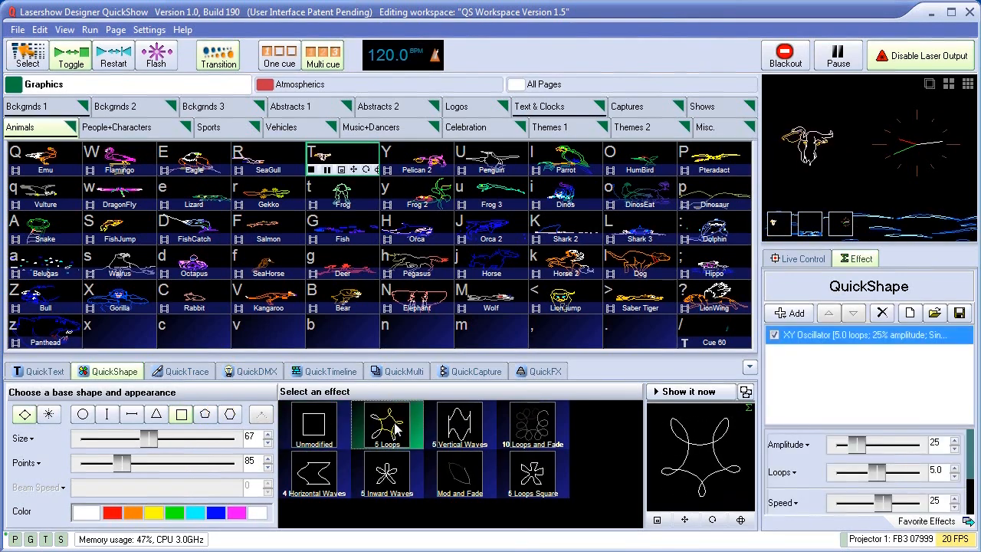
Create a cyan horizontal line shape with the 5 Vertical Waves effect and set its size to 93.
{"action": "left_click", "coordinate": [132, 415]}
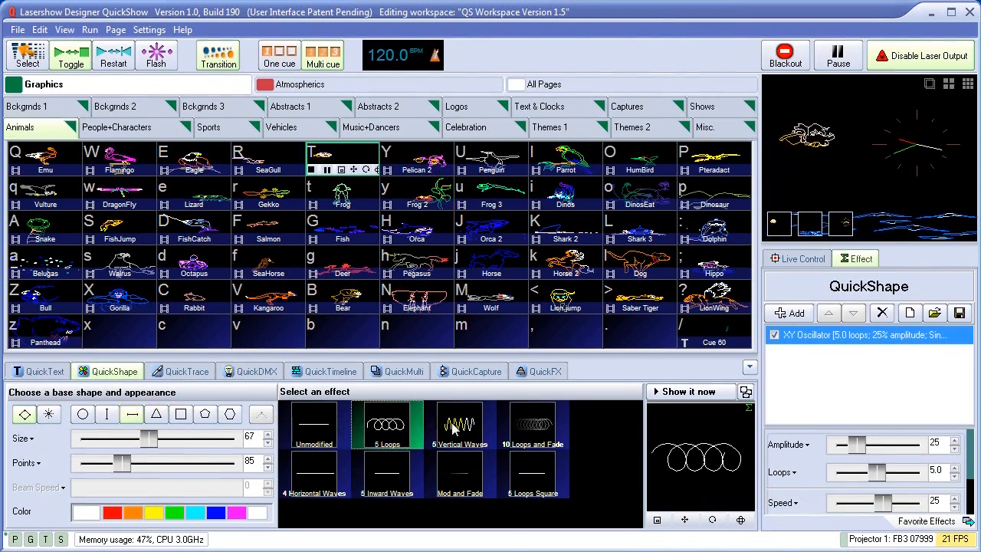
{"action": "left_click", "coordinate": [453, 431]}
{"action": "left_click", "coordinate": [203, 512]}
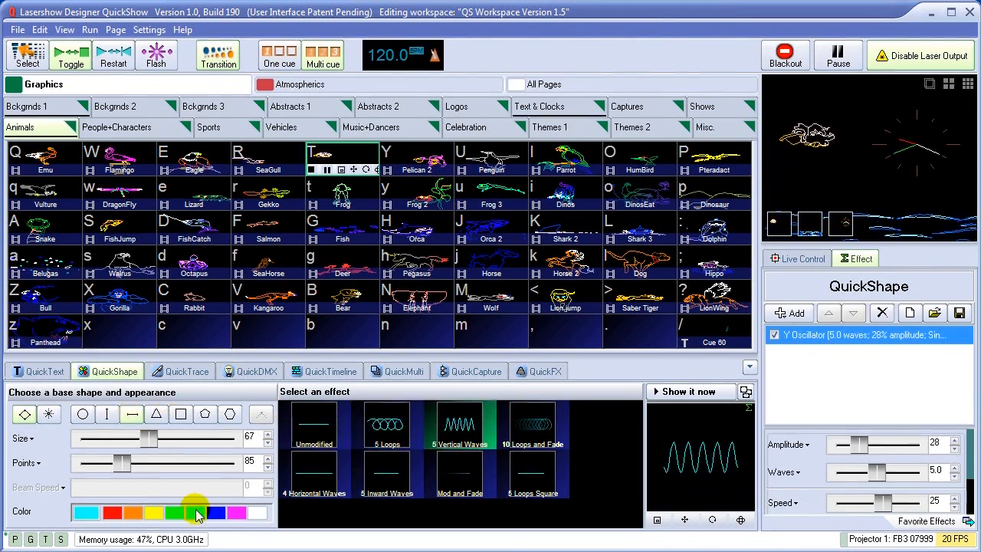
{"action": "left_click_drag", "start_coordinate": [148, 438], "coordinate": [175, 439]}
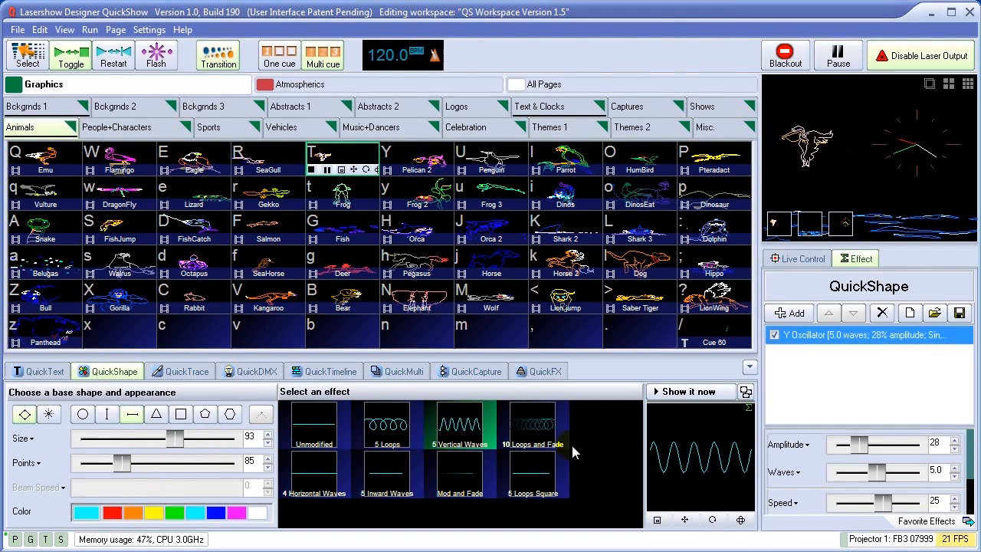
{"action": "left_click", "coordinate": [690, 470]}
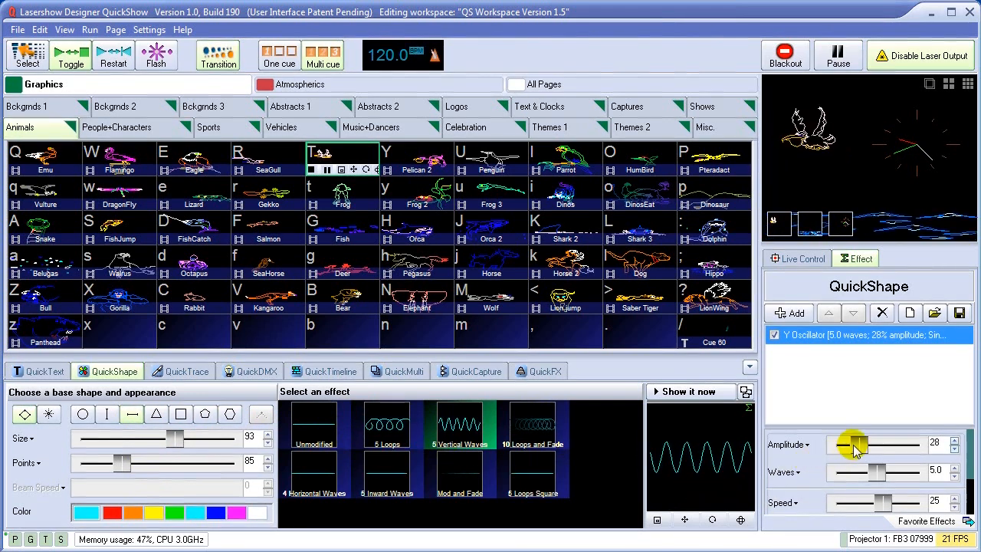
Set the wave oscillator's amplitude to 14, waves to 2.1 and speed to -11.
{"action": "left_click_drag", "start_coordinate": [854, 448], "coordinate": [876, 503]}
{"action": "left_click", "coordinate": [880, 502]}
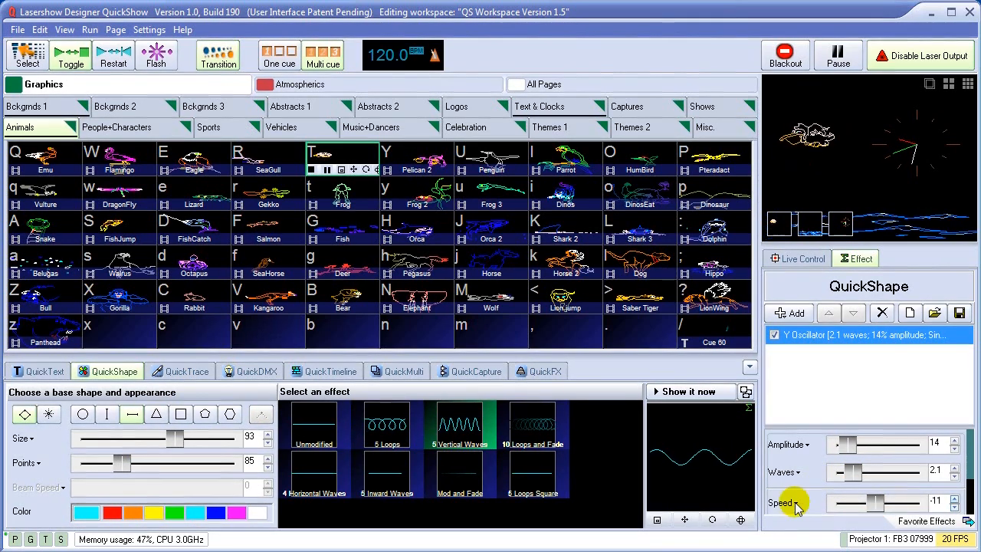
Render the wave line as beam points, set its points to 23 and add a Color effect.
{"action": "left_click", "coordinate": [49, 414]}
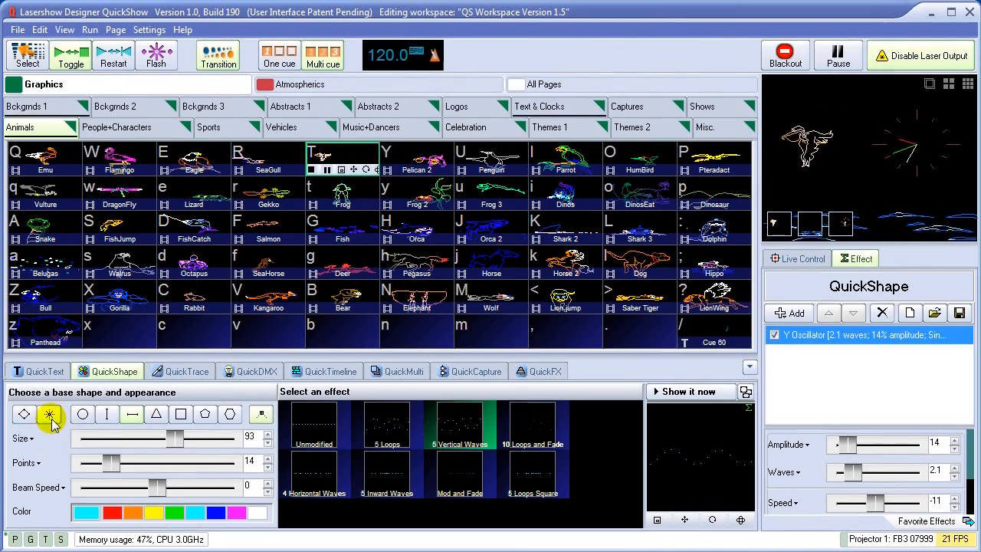
{"action": "left_click_drag", "start_coordinate": [112, 463], "coordinate": [144, 466]}
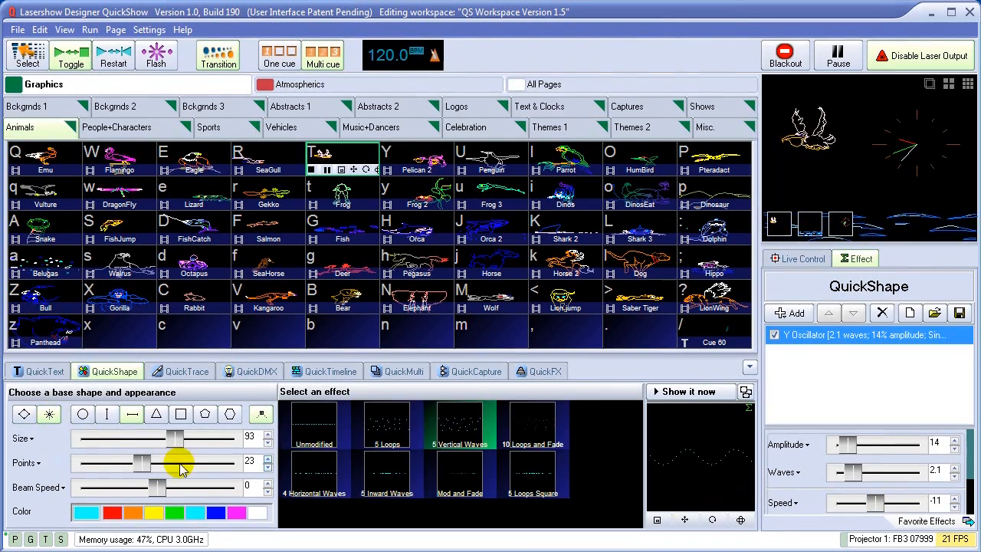
{"action": "left_click", "coordinate": [786, 314]}
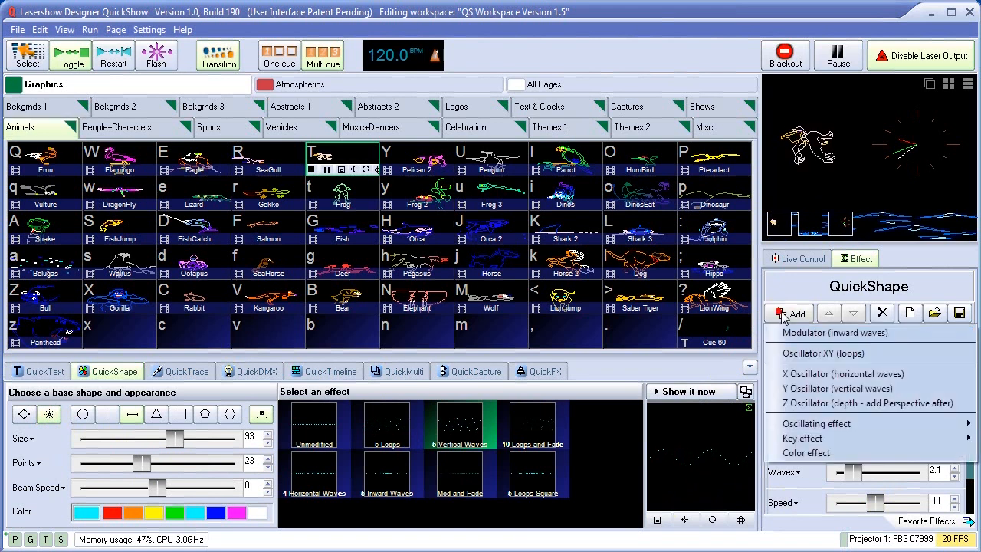
{"action": "left_click", "coordinate": [822, 453]}
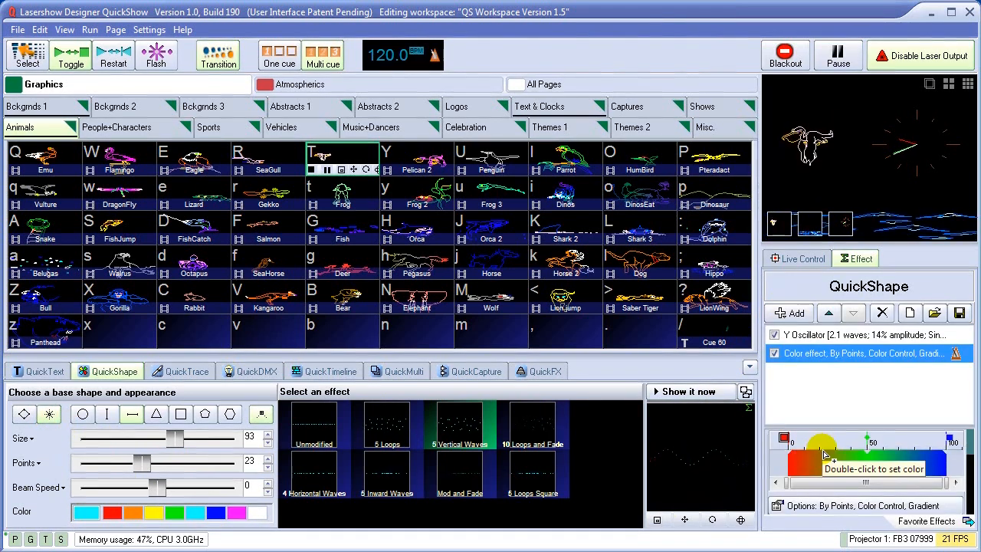
Output the dotted wave live, stop its output, and store it in the empty cue just before the stored text cue.
{"action": "left_click", "coordinate": [689, 392]}
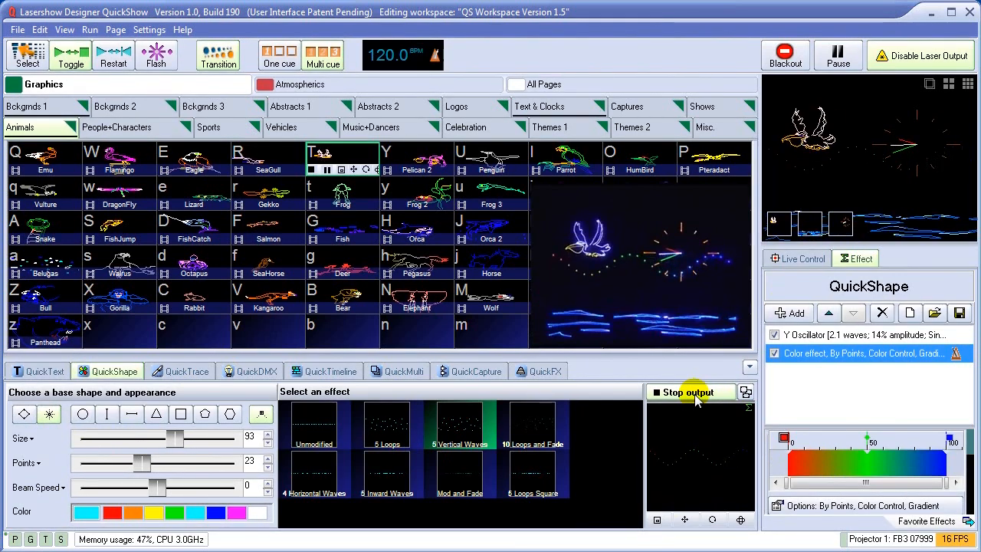
{"action": "left_click", "coordinate": [694, 396]}
{"action": "left_click_drag", "start_coordinate": [667, 414], "coordinate": [640, 337]}
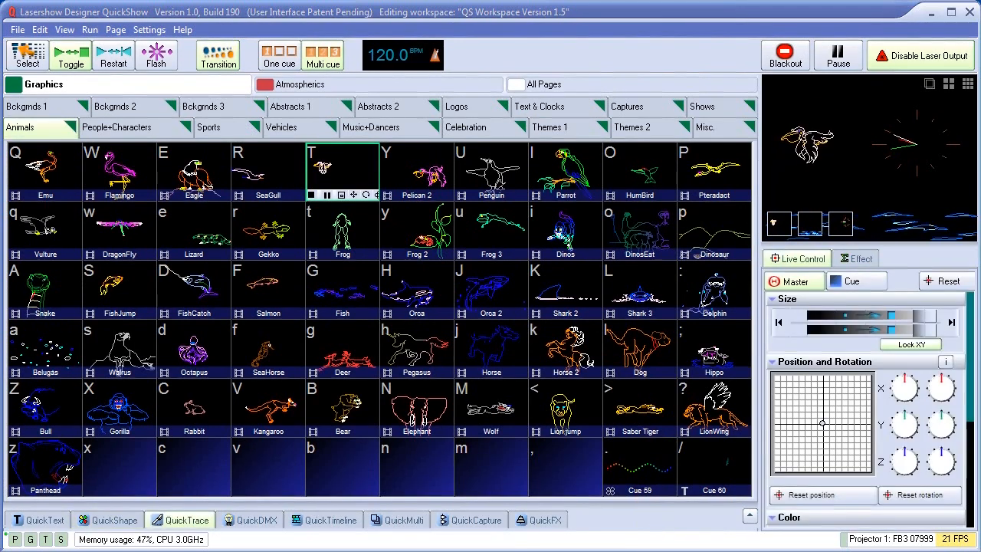
Open QuickTrace and load the SEAWORLD.BMP image for tracing with color separation.
{"action": "left_click", "coordinate": [189, 522]}
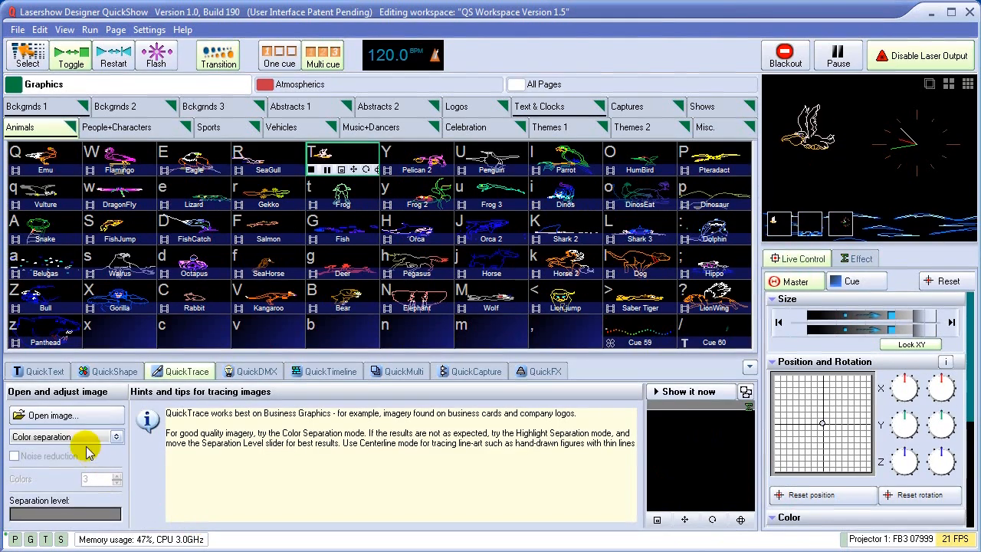
{"action": "left_click", "coordinate": [76, 416]}
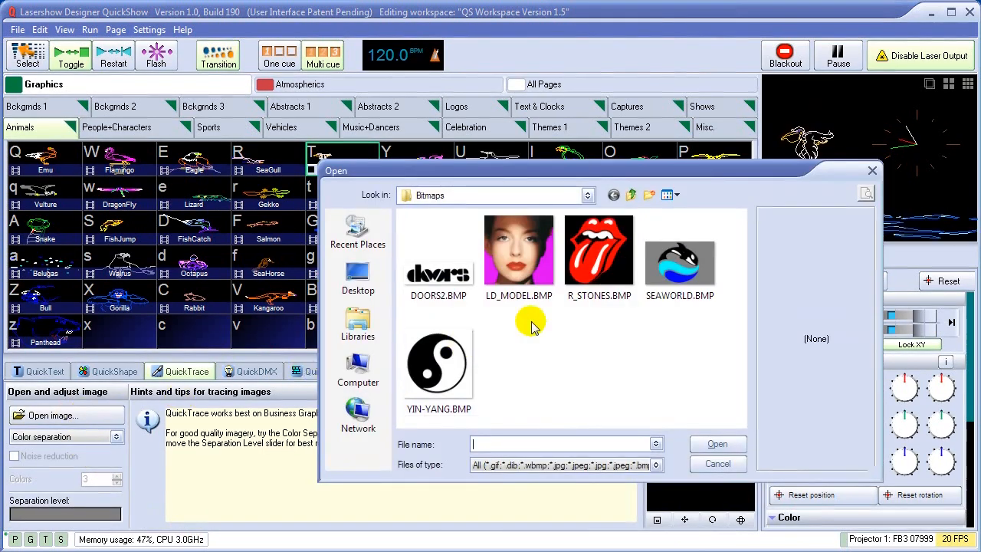
{"action": "left_click", "coordinate": [678, 265]}
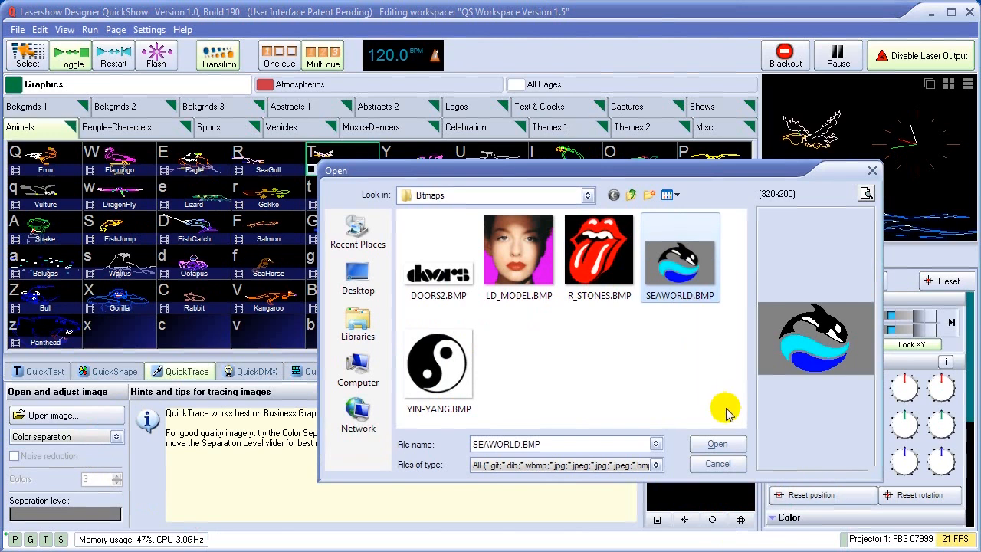
{"action": "left_click", "coordinate": [720, 446]}
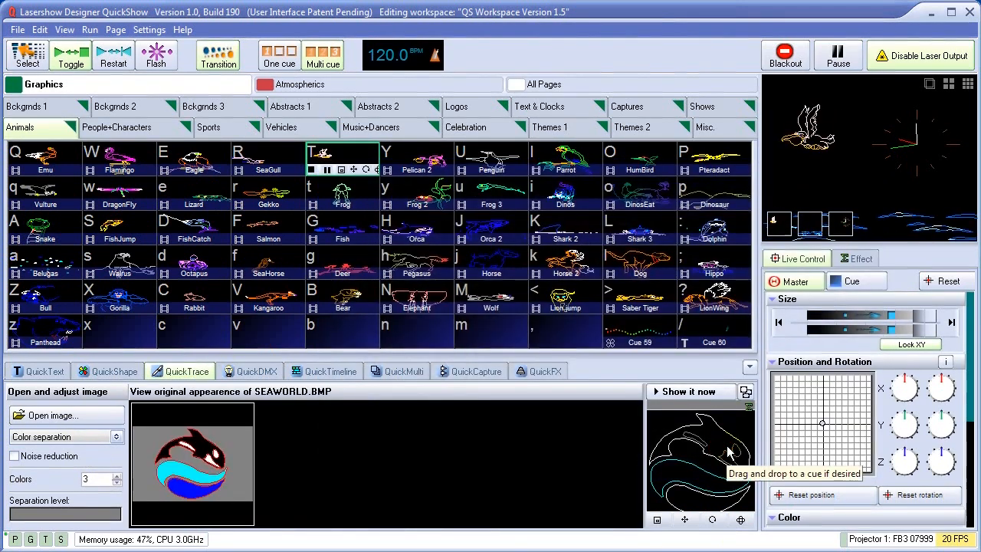
Output the traced whale logo live, stop its output, and store it in the empty cue before the wave cue.
{"action": "left_click", "coordinate": [685, 392]}
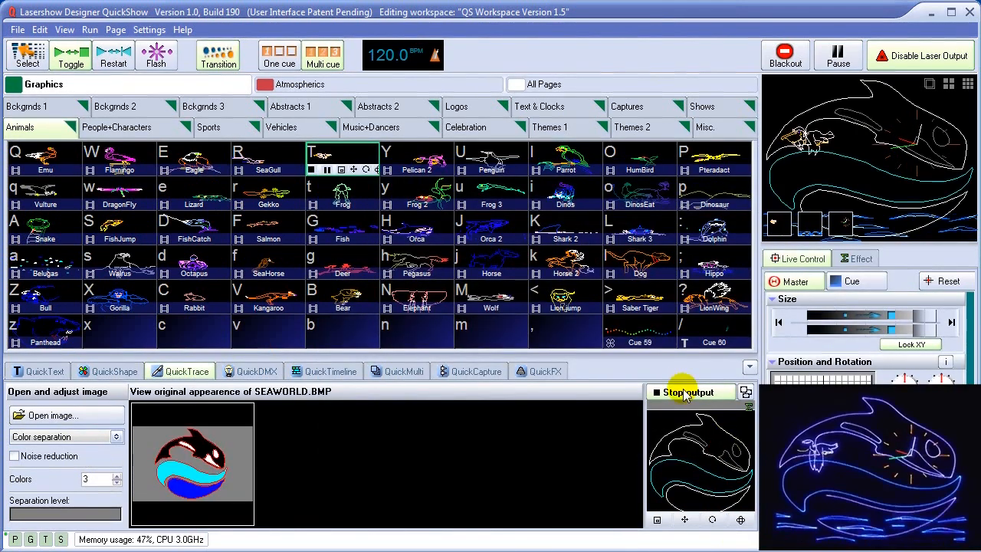
{"action": "left_click", "coordinate": [683, 391]}
{"action": "left_click_drag", "start_coordinate": [705, 470], "coordinate": [562, 345]}
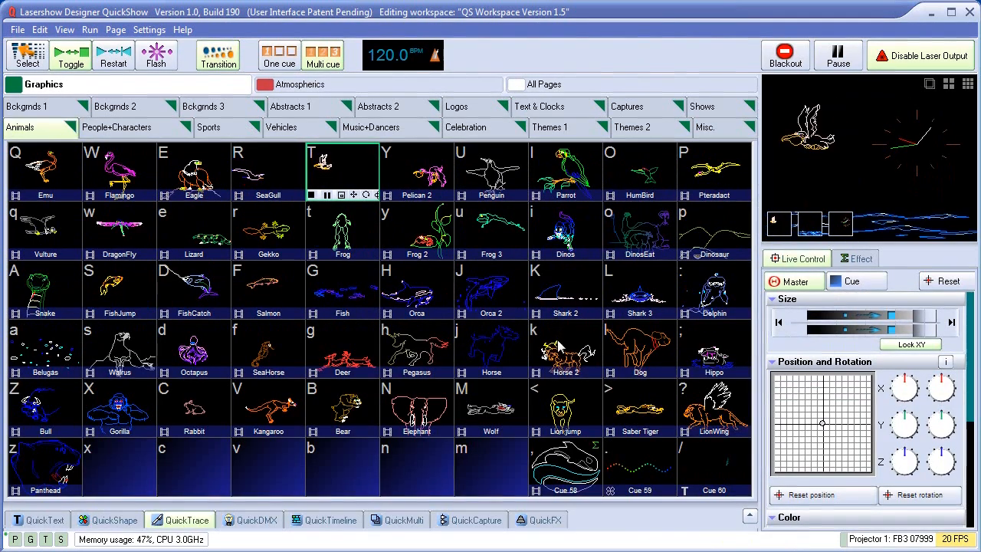
Open the whale logo cue in the frame editor and shrink the logo into the grid's upper-right corner.
{"action": "right_click", "coordinate": [570, 471]}
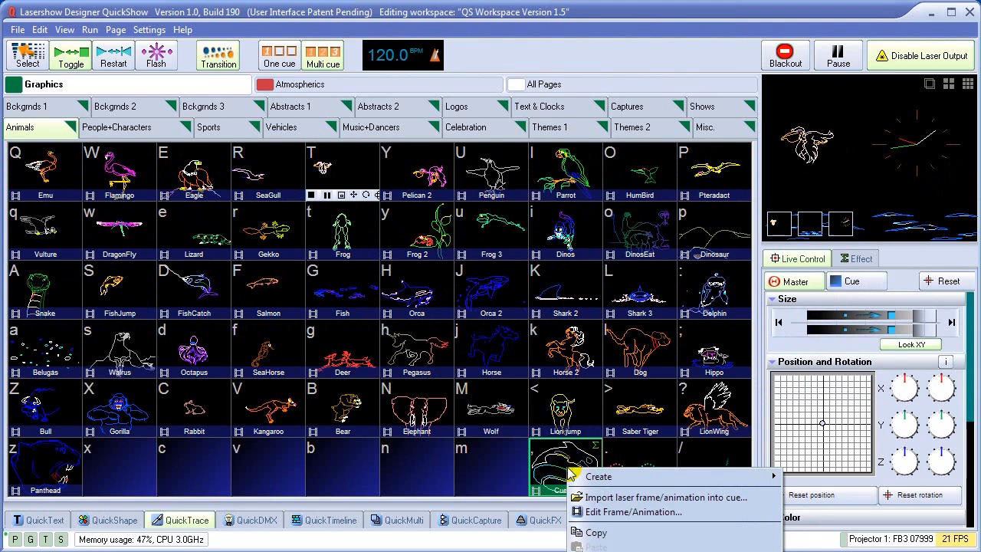
{"action": "left_click", "coordinate": [615, 513]}
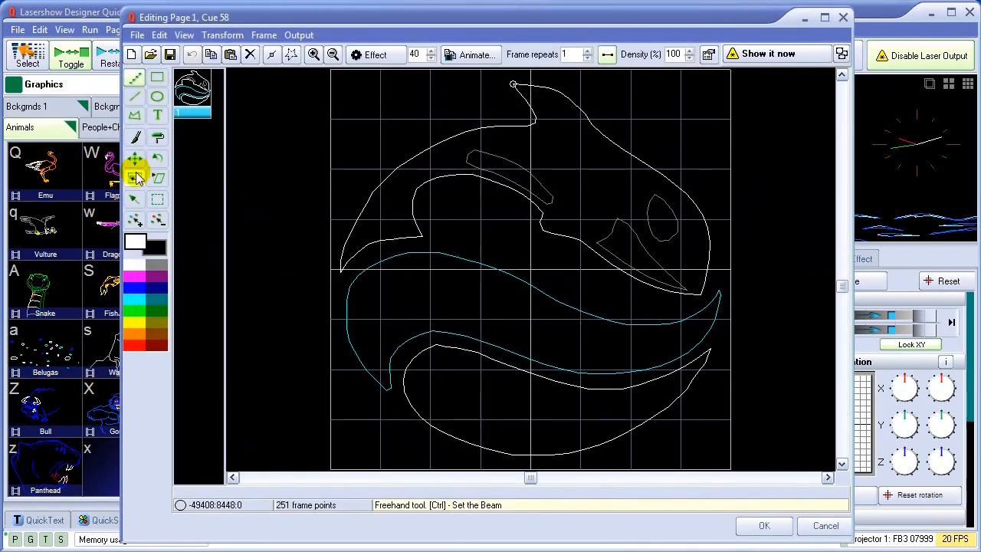
{"action": "left_click", "coordinate": [135, 178]}
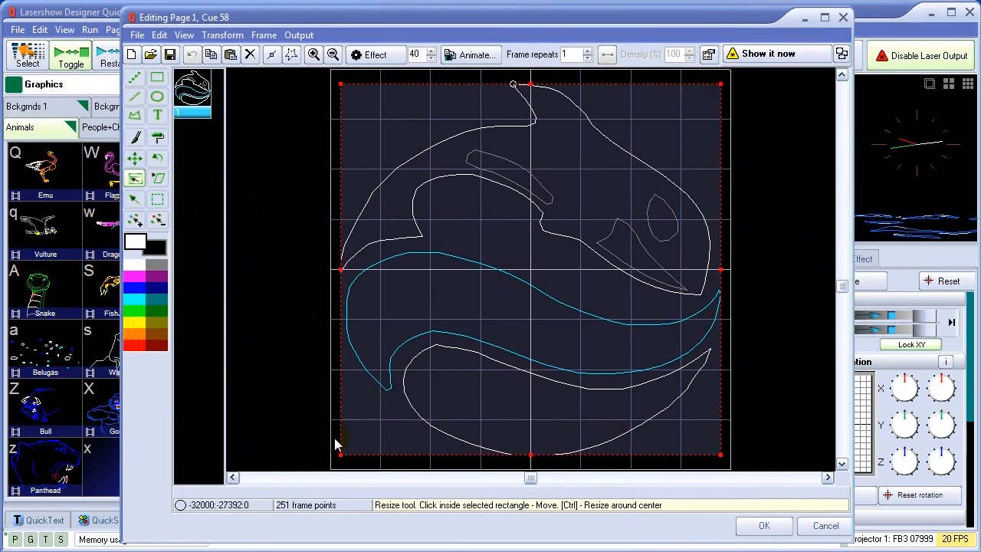
{"action": "mouse_move", "coordinate": [342, 453]}
{"action": "left_mouse_down"}
{"action": "mouse_move", "coordinate": [357, 420]}
{"action": "mouse_move", "coordinate": [547, 223]}
{"action": "mouse_move", "coordinate": [597, 187]}
{"action": "left_mouse_up"}
Add the text "Sea World" to the frame, aligned to the bottom centre.
{"action": "left_click", "coordinate": [158, 115]}
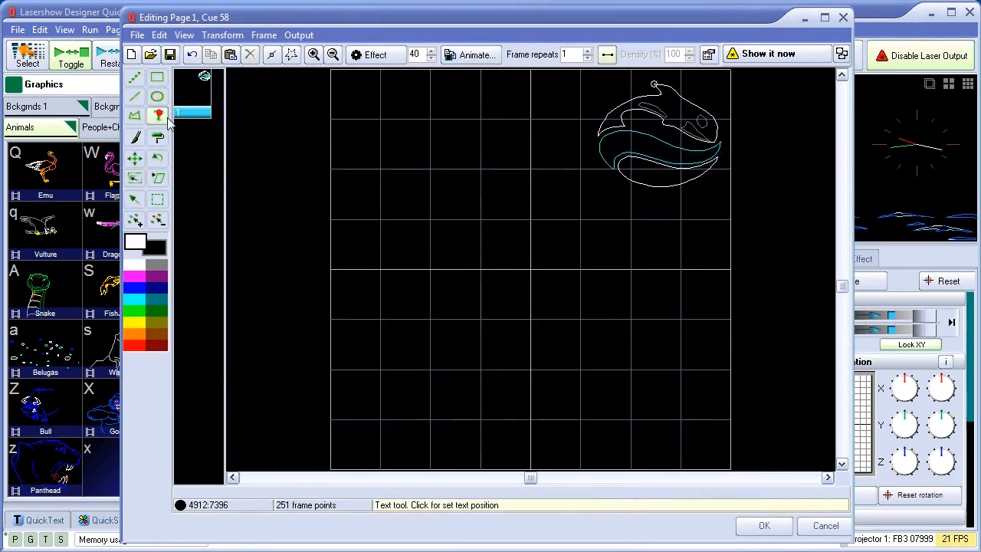
{"action": "left_click", "coordinate": [364, 412]}
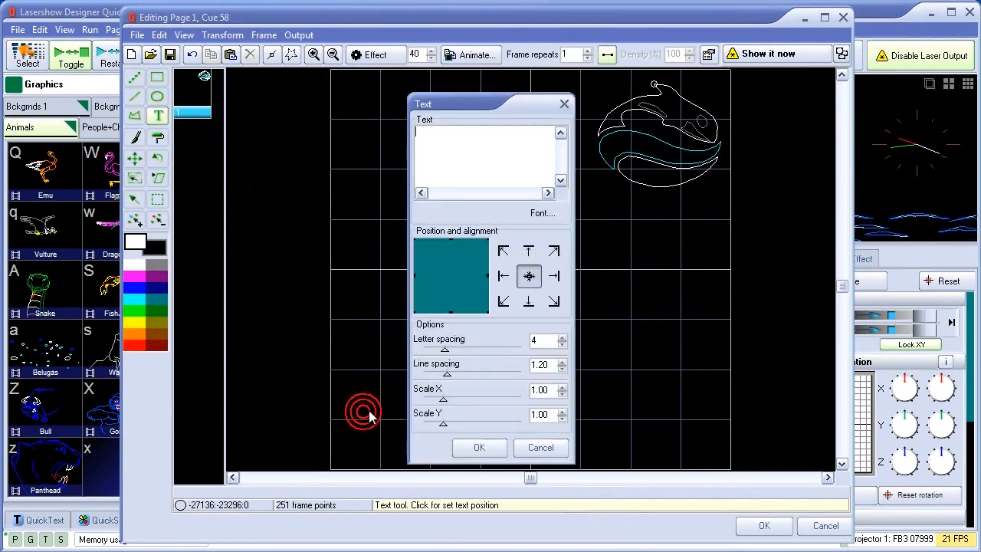
{"action": "type", "text": "Sea World"}
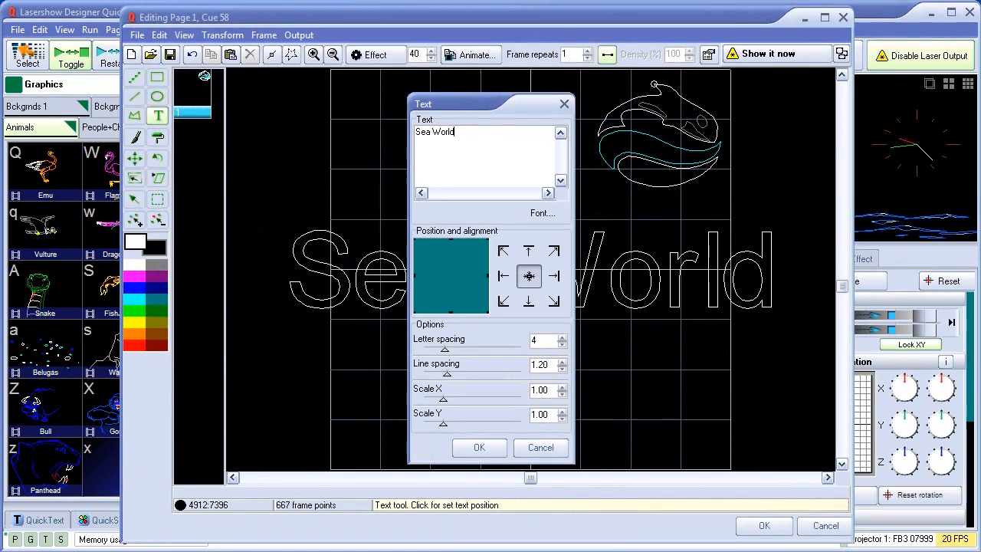
{"action": "left_click", "coordinate": [528, 300]}
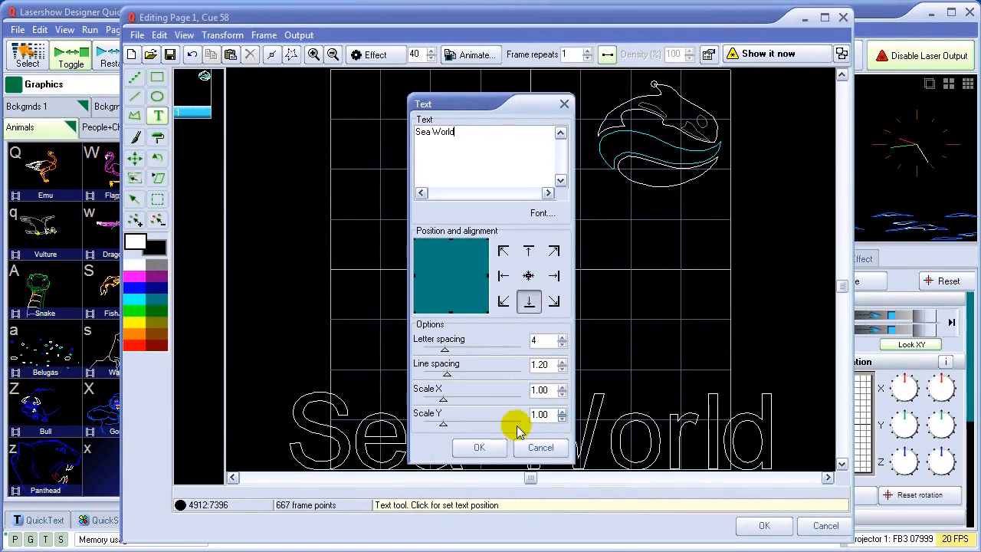
{"action": "left_click", "coordinate": [479, 447]}
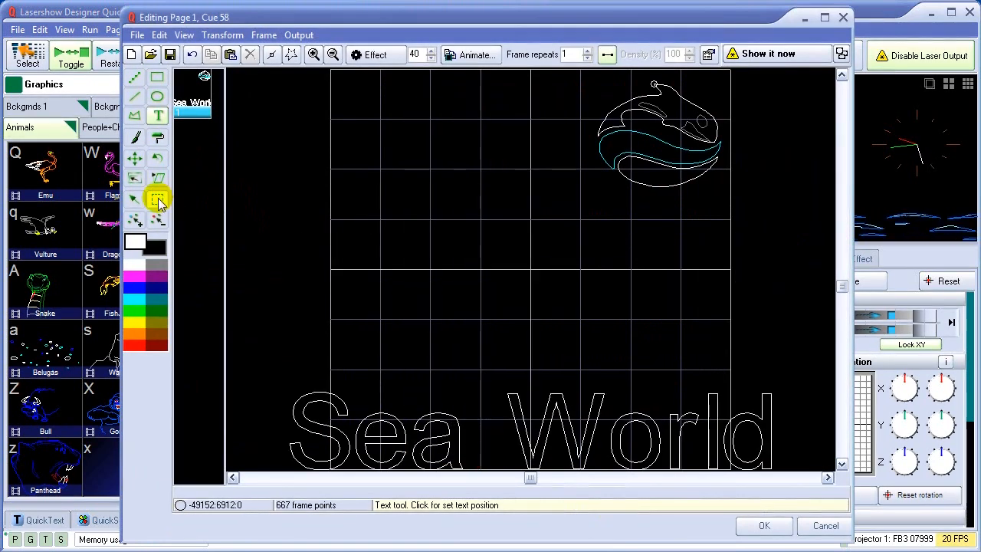
Select the "Sea World" text, scale it down to fit inside the grid's lower part, and color it blue.
{"action": "left_click", "coordinate": [158, 200]}
{"action": "left_click_drag", "start_coordinate": [373, 433], "coordinate": [790, 473]}
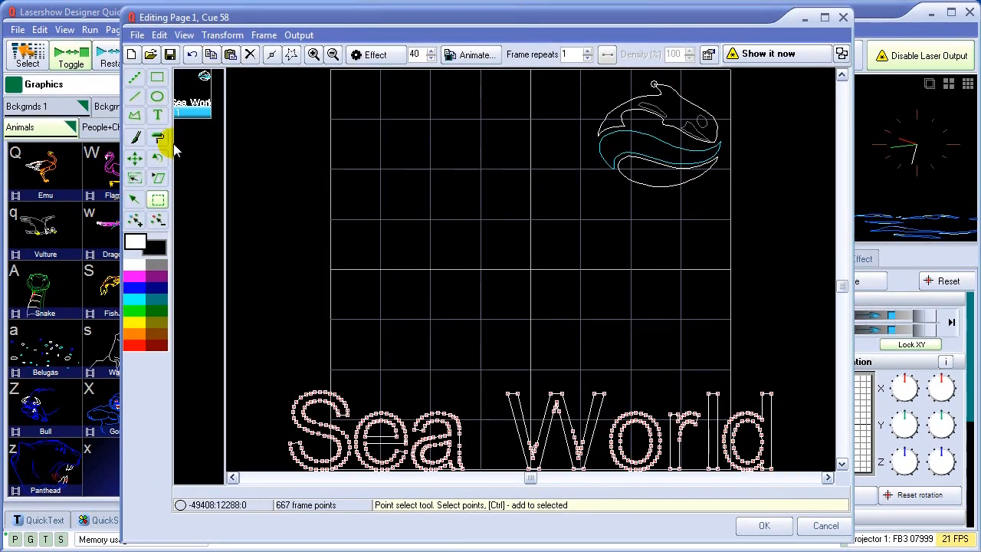
{"action": "left_click", "coordinate": [133, 180]}
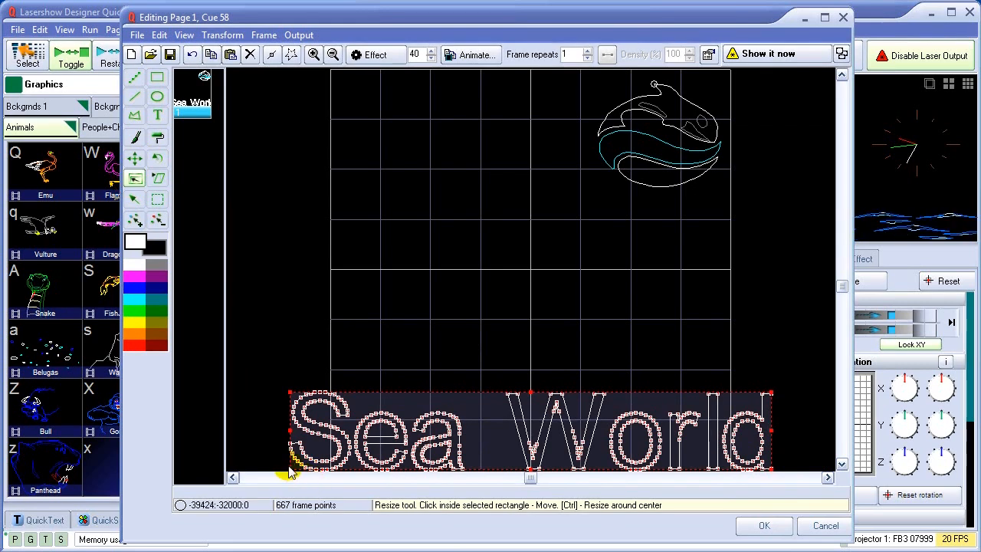
{"action": "left_click_drag", "start_coordinate": [290, 469], "coordinate": [409, 454]}
{"action": "left_click_drag", "start_coordinate": [571, 429], "coordinate": [511, 412]}
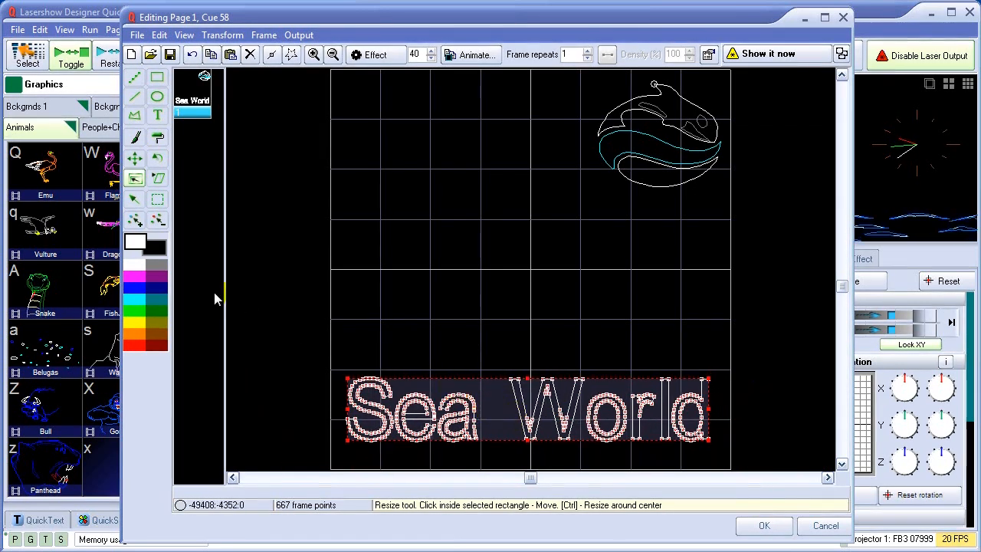
{"action": "left_click", "coordinate": [140, 287]}
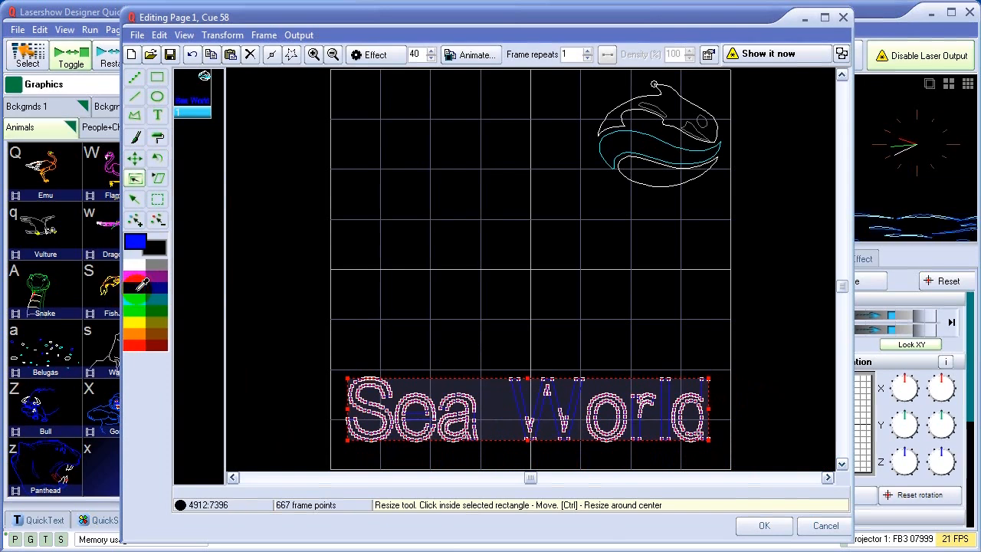
Select the whale logo, enlarge it, and place it near the grid's centre above the text.
{"action": "left_click", "coordinate": [158, 199]}
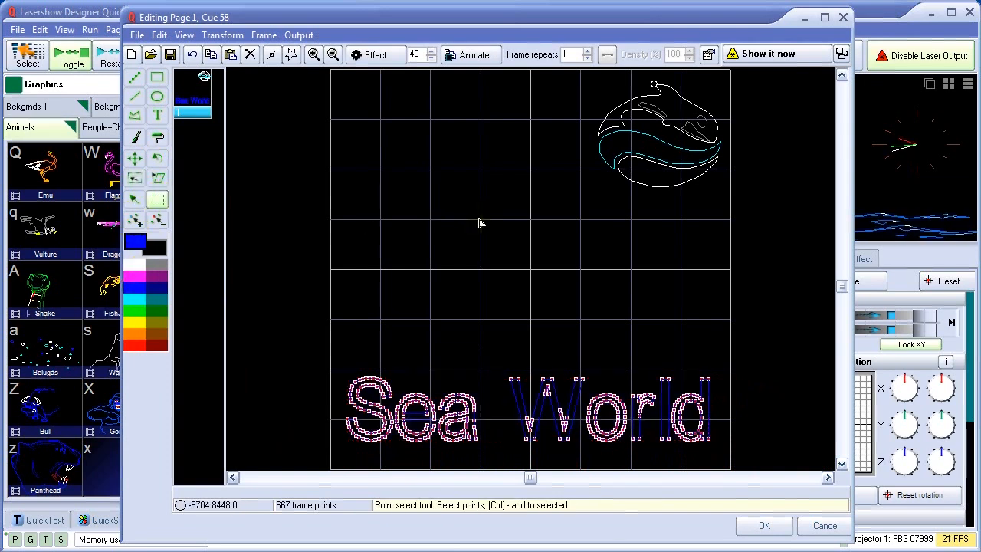
{"action": "left_click_drag", "start_coordinate": [778, 109], "coordinate": [778, 67]}
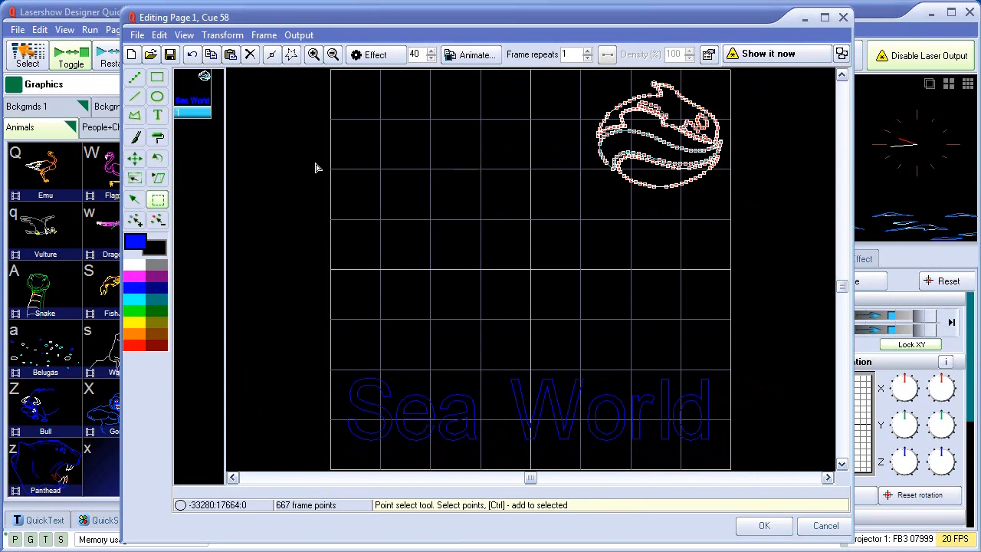
{"action": "left_click", "coordinate": [134, 178]}
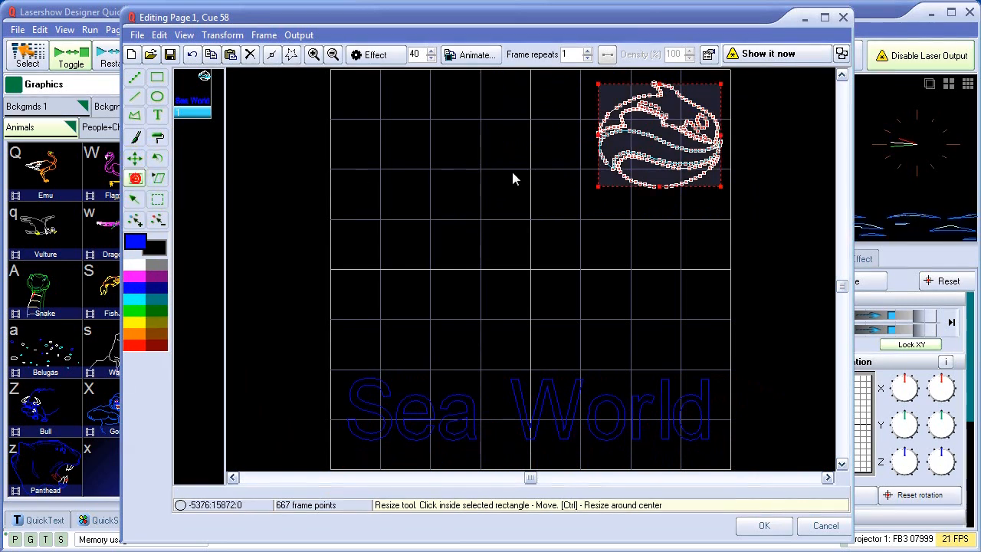
{"action": "left_click_drag", "start_coordinate": [597, 186], "coordinate": [511, 243]}
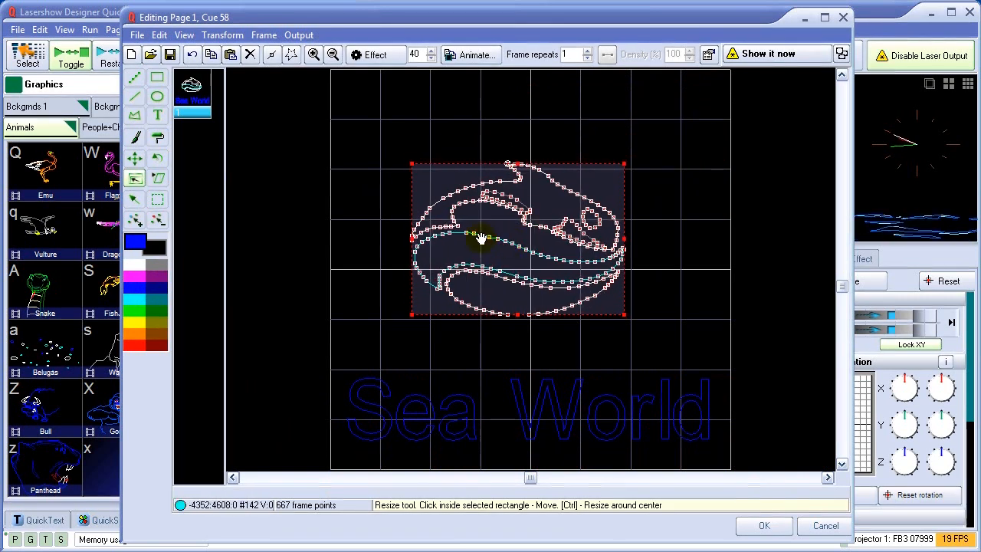
Shear the whale logo by pulling its lower-left corner down and outward and its upper-right corner up and outward.
{"action": "left_click", "coordinate": [159, 179]}
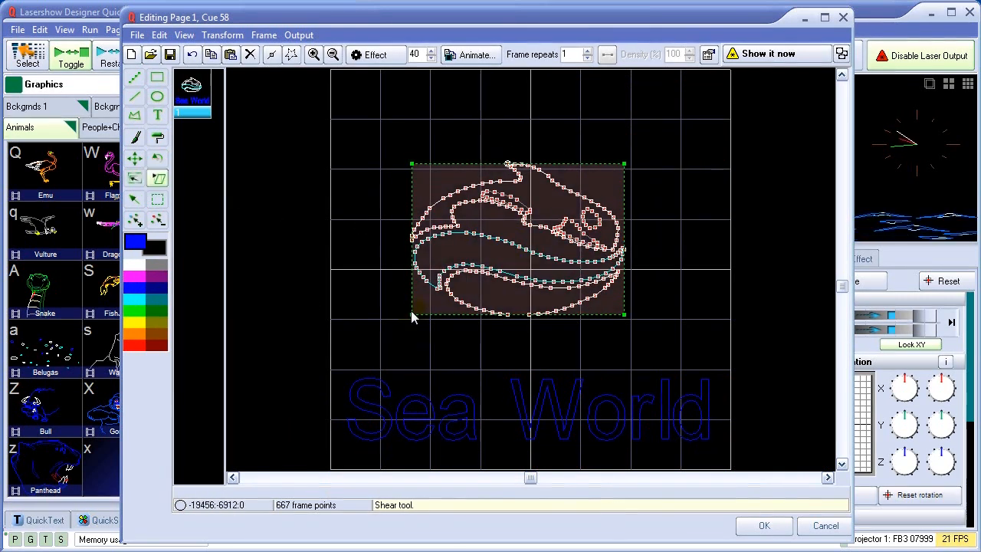
{"action": "left_click_drag", "start_coordinate": [412, 313], "coordinate": [341, 353]}
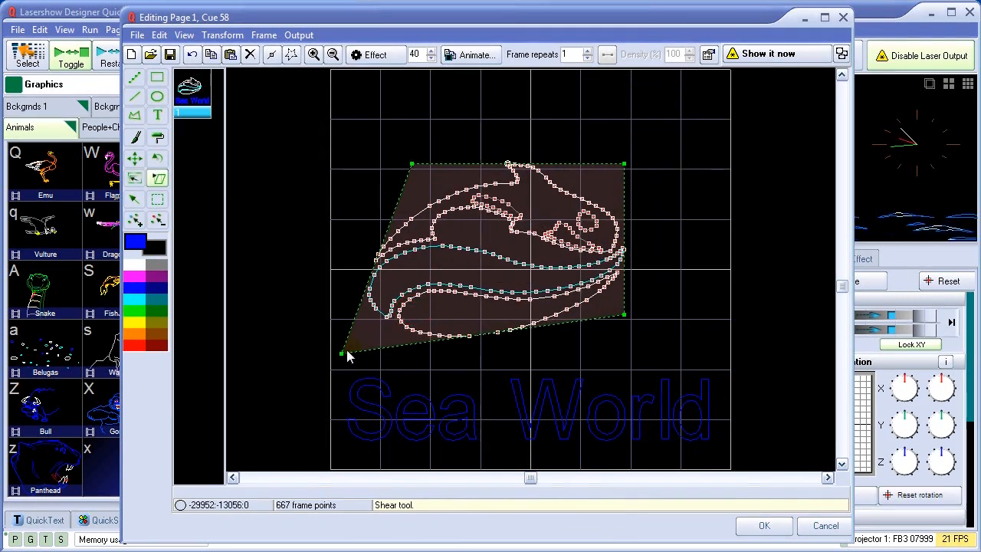
{"action": "left_click_drag", "start_coordinate": [625, 161], "coordinate": [700, 95]}
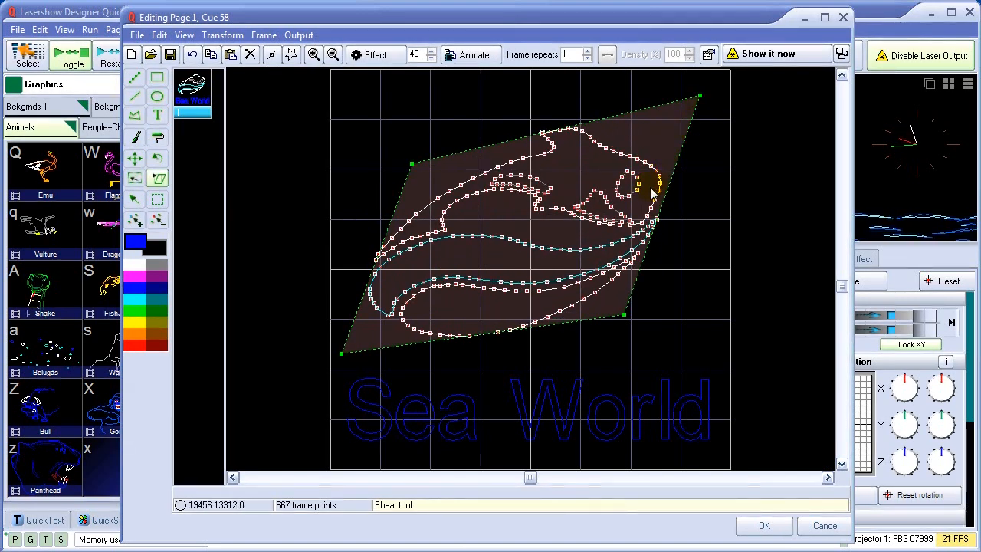
Apply the Write In effect over 40 frames, select the last frame, and output the animation live.
{"action": "left_click", "coordinate": [375, 55]}
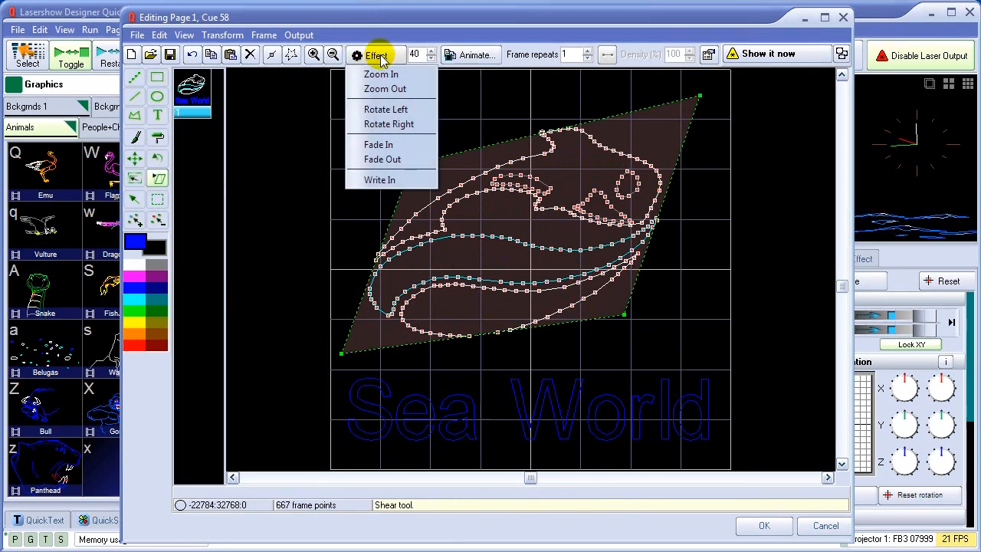
{"action": "left_click", "coordinate": [385, 182]}
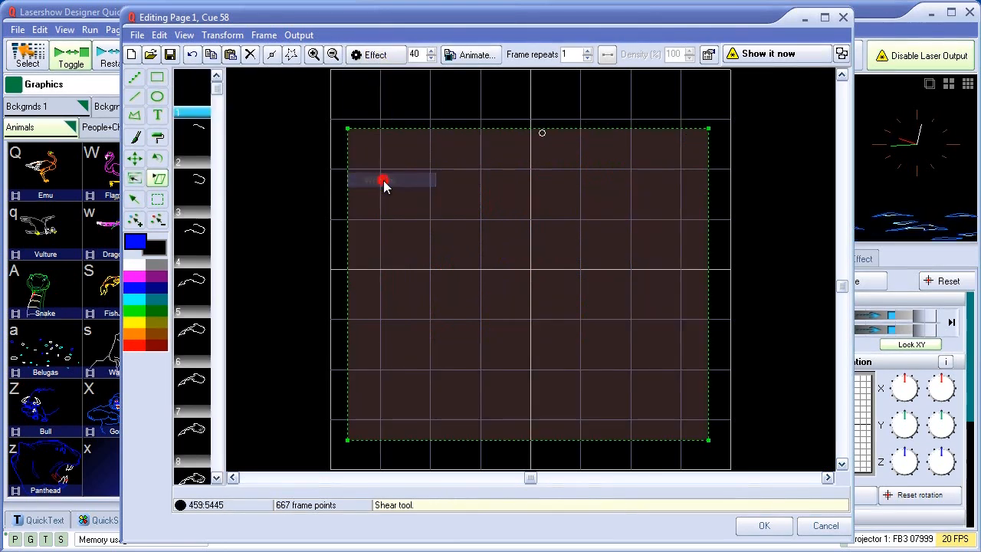
{"action": "left_click_drag", "start_coordinate": [220, 90], "coordinate": [219, 458]}
{"action": "left_click", "coordinate": [209, 342]}
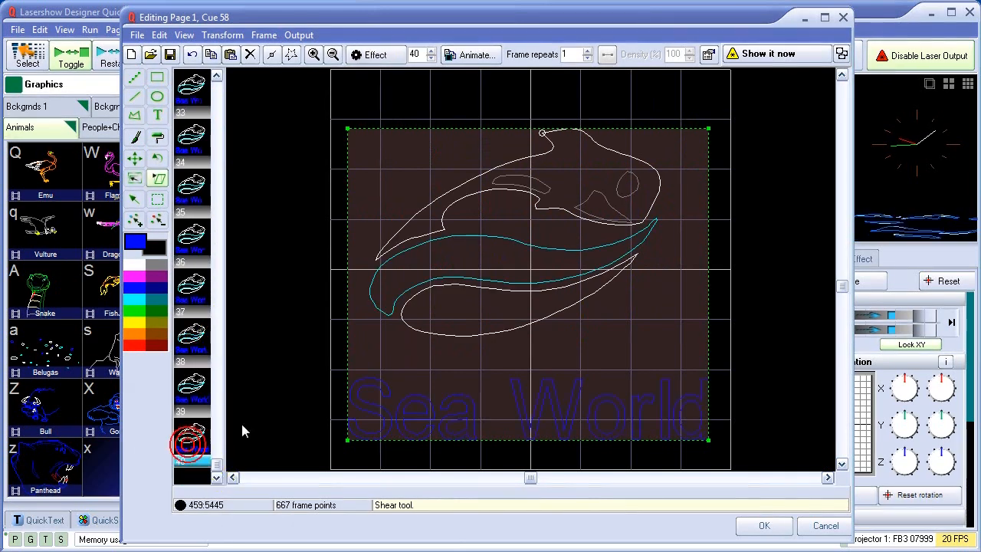
{"action": "left_click", "coordinate": [774, 53]}
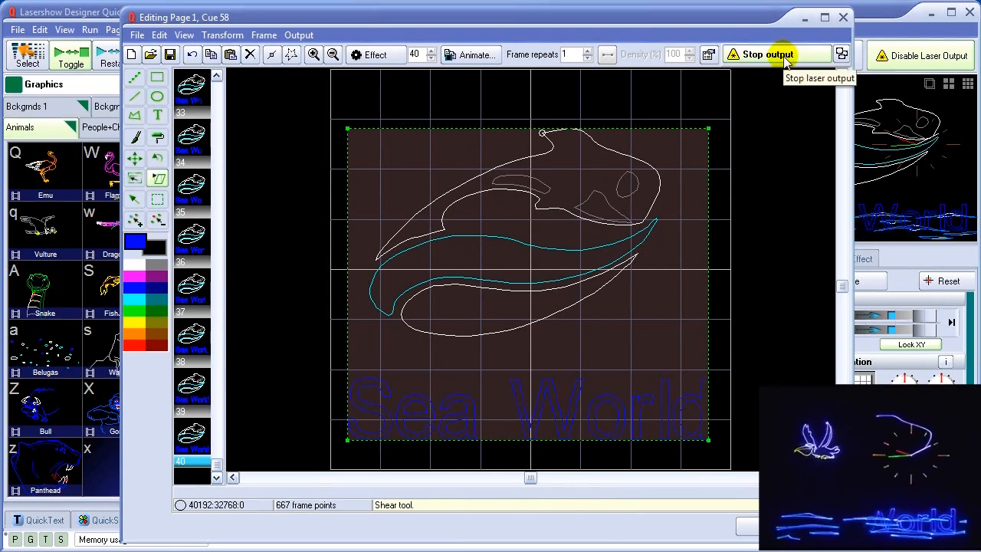
Stop the live laser output and keep the edited whale and "Sea World" animation in its cue.
{"action": "left_click", "coordinate": [784, 55]}
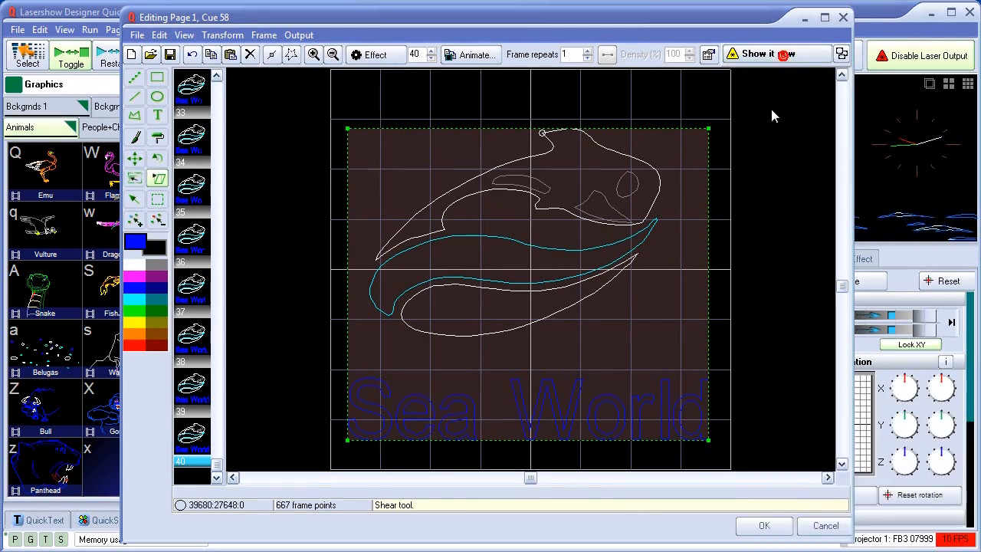
{"action": "left_click", "coordinate": [762, 525]}
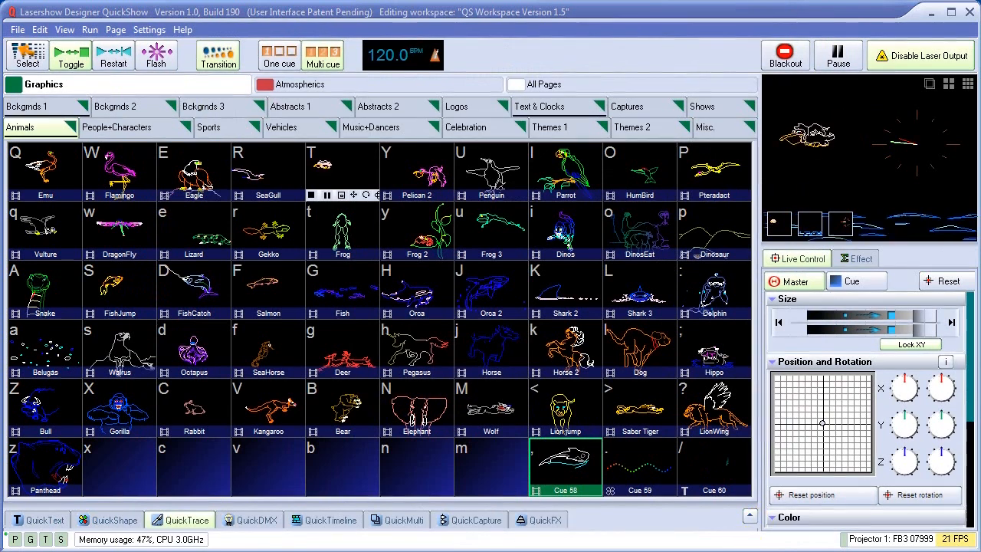
Start a timeline show and load the Showtime tutorial audio file as its soundtrack.
{"action": "left_click", "coordinate": [317, 525]}
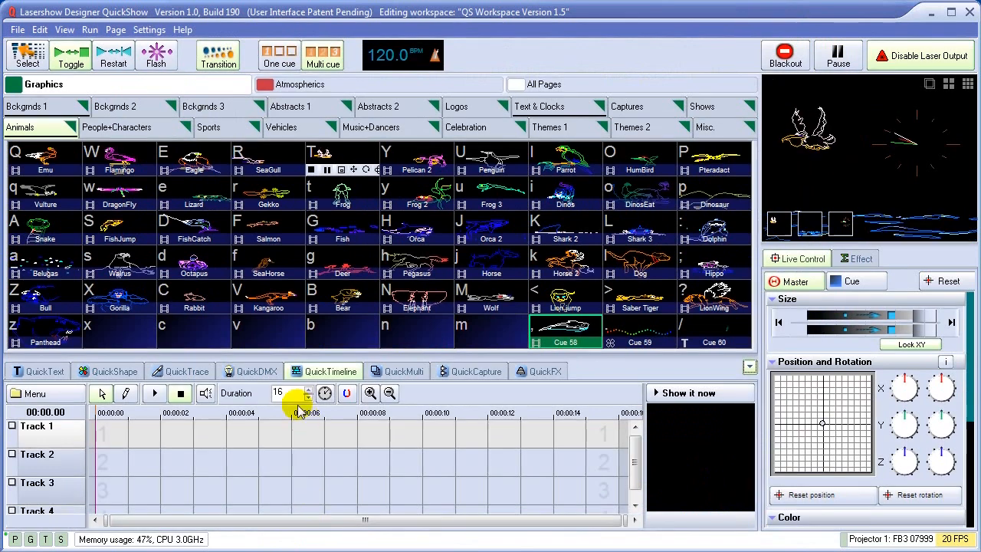
{"action": "left_click", "coordinate": [206, 393]}
{"action": "left_click", "coordinate": [430, 235]}
{"action": "left_click", "coordinate": [845, 446]}
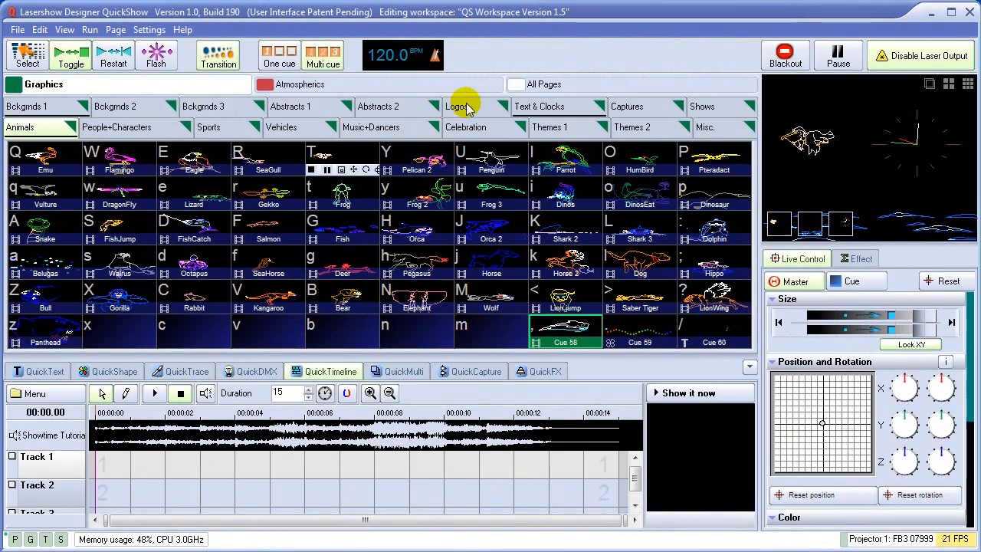
Place the Diamond cue from Themes 2 at the start of Track 1 and extend it to about 5 seconds.
{"action": "left_click", "coordinate": [632, 129]}
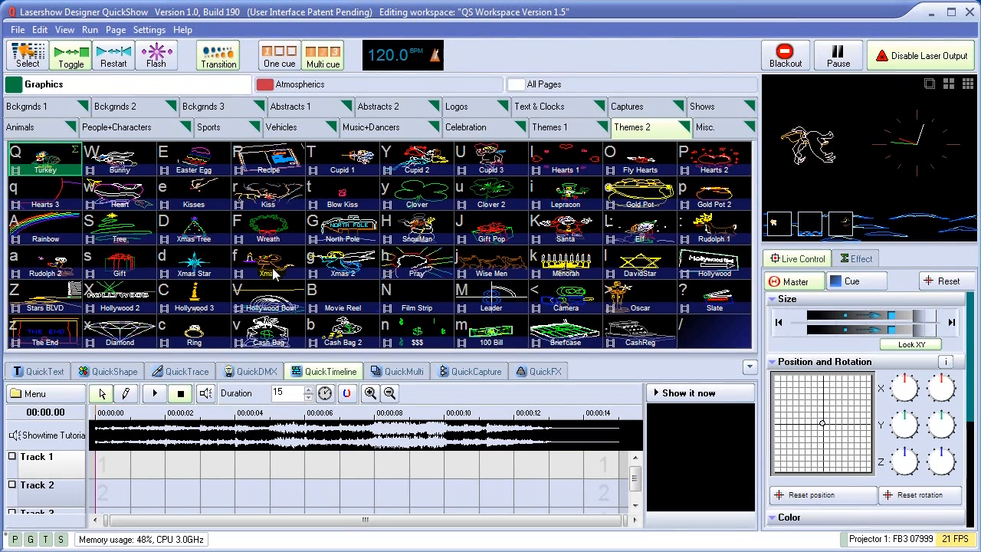
{"action": "left_click", "coordinate": [23, 54]}
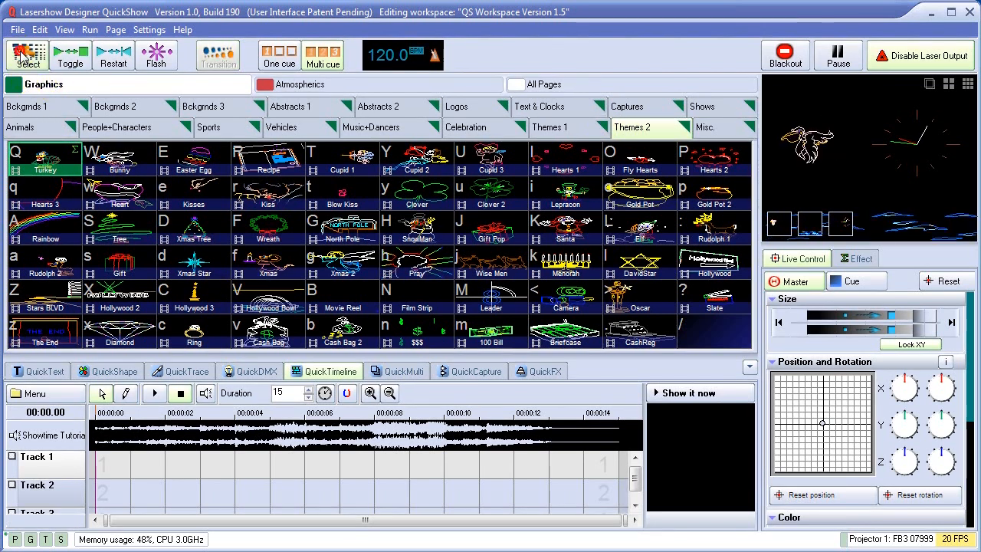
{"action": "left_click", "coordinate": [128, 338]}
{"action": "left_click", "coordinate": [110, 473]}
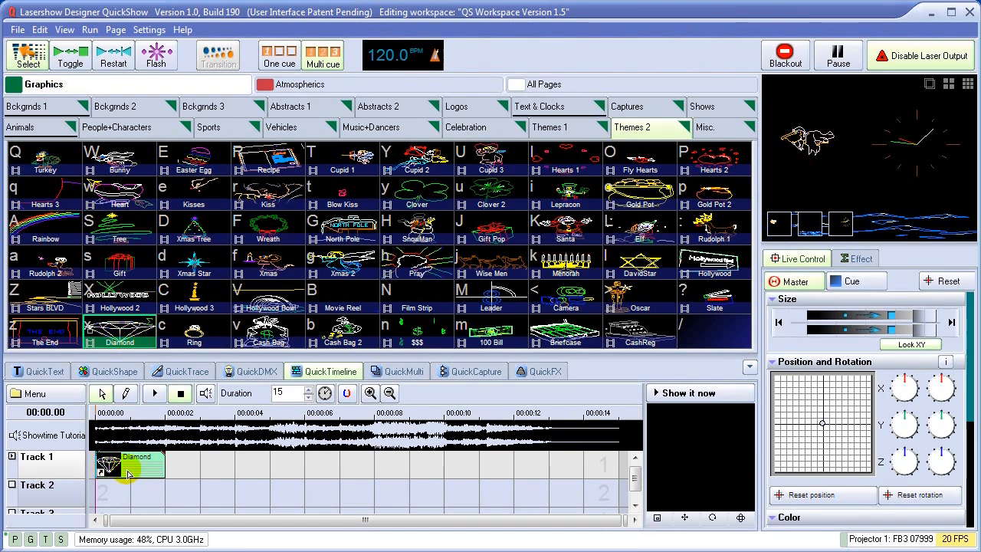
{"action": "left_click_drag", "start_coordinate": [163, 473], "coordinate": [278, 473]}
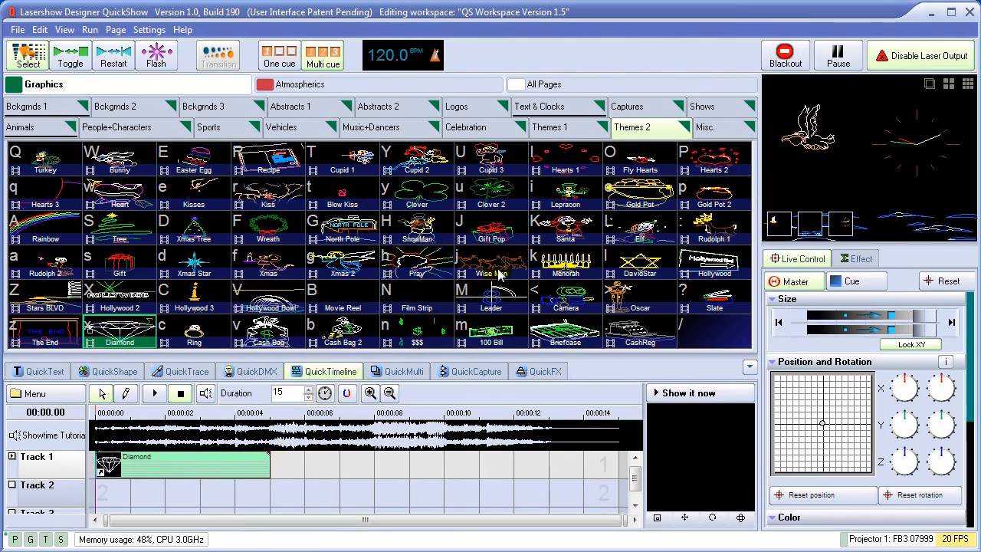
Place the Hearts 1 cue on Track 2 from about 4 seconds and extend it to about 9 seconds.
{"action": "left_click", "coordinate": [567, 160]}
{"action": "left_click_drag", "start_coordinate": [440, 285], "coordinate": [239, 503]}
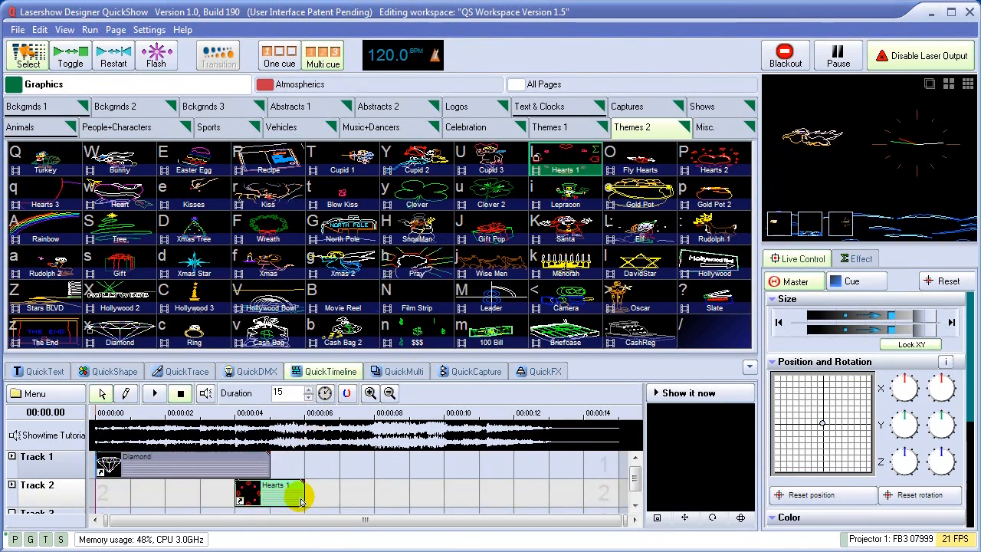
{"action": "left_click_drag", "start_coordinate": [304, 503], "coordinate": [413, 500]}
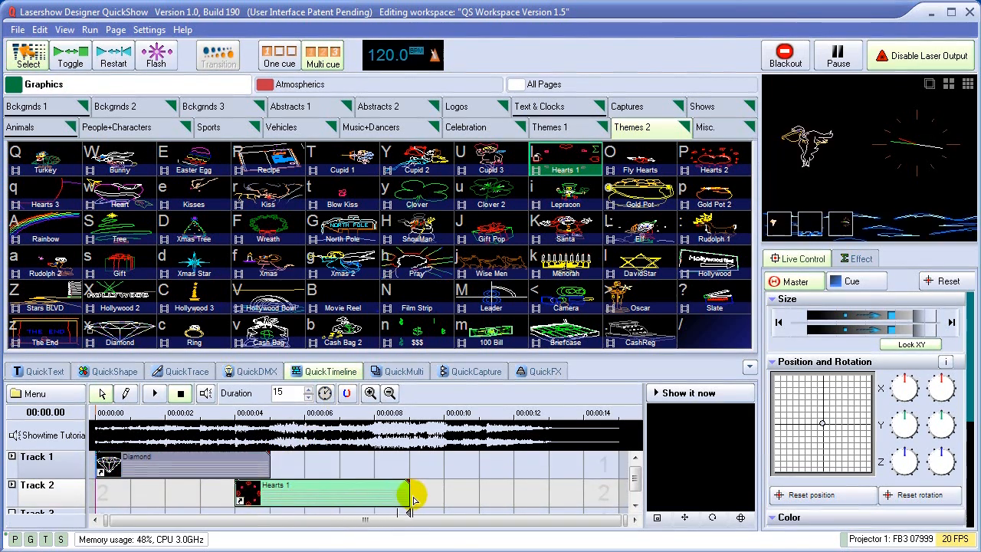
Fade out the Diamond clip's end and fade in the Hearts 1 clip's start across their overlap.
{"action": "left_click", "coordinate": [232, 414]}
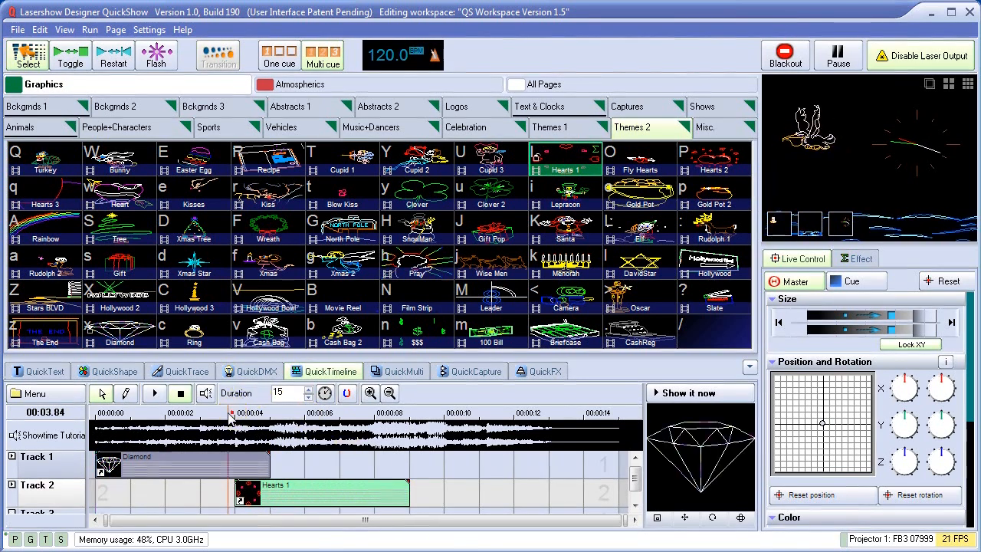
{"action": "left_click", "coordinate": [268, 455]}
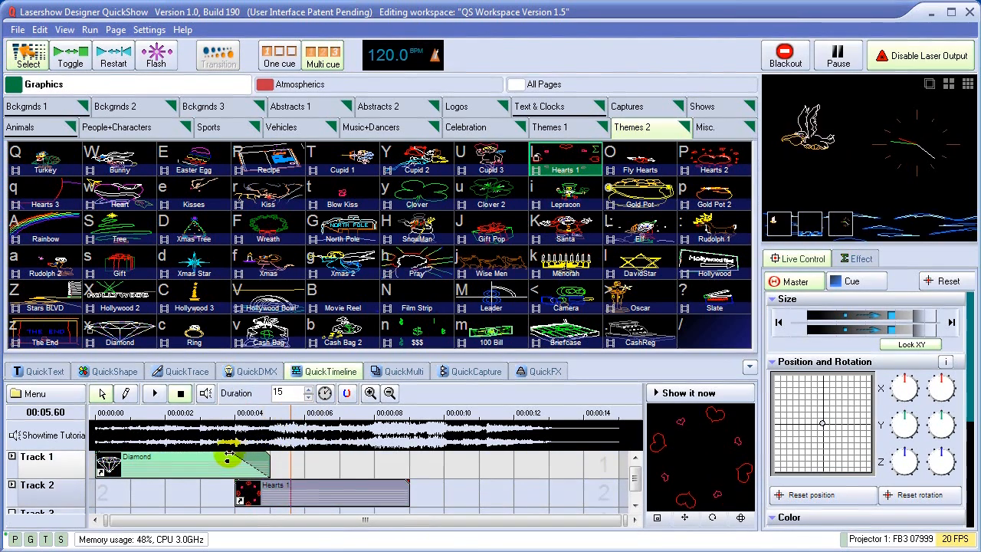
{"action": "left_click", "coordinate": [238, 488]}
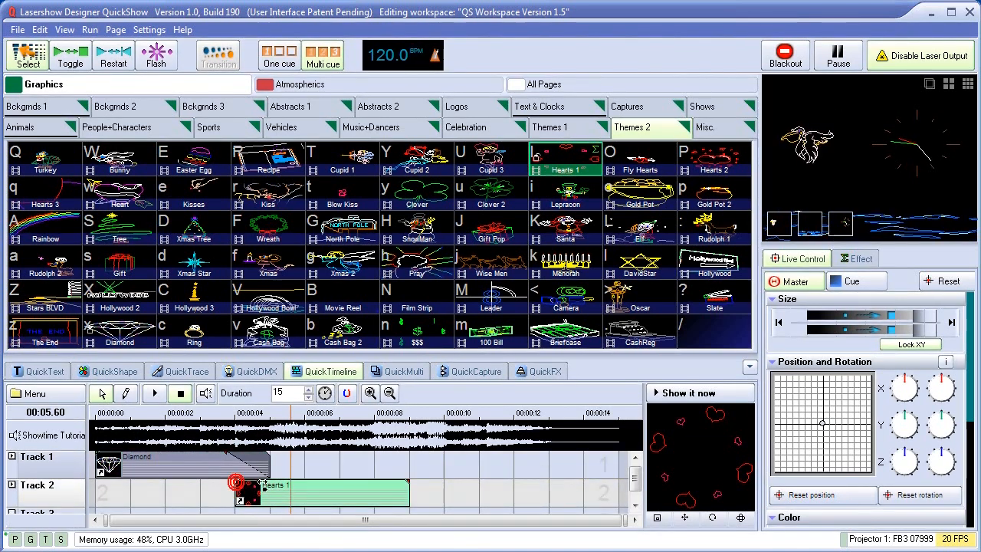
{"action": "left_click_drag", "start_coordinate": [265, 414], "coordinate": [418, 428]}
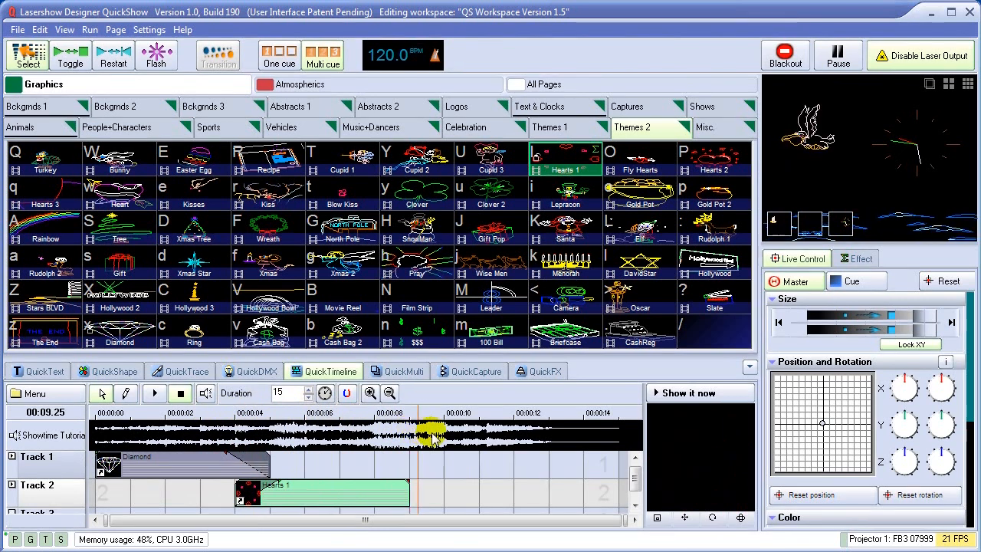
Place the Hearts 2 cue on Track 3 from about 8 seconds and extend it to about 15 seconds.
{"action": "left_click_drag", "start_coordinate": [633, 478], "coordinate": [640, 493]}
{"action": "left_click", "coordinate": [640, 493]}
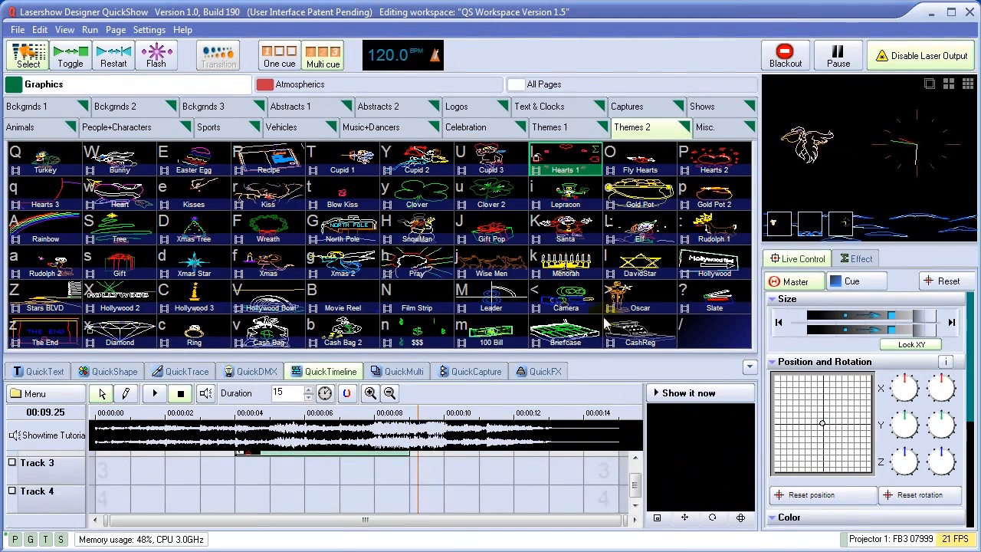
{"action": "left_click", "coordinate": [721, 172]}
{"action": "left_click_drag", "start_coordinate": [568, 297], "coordinate": [380, 474]}
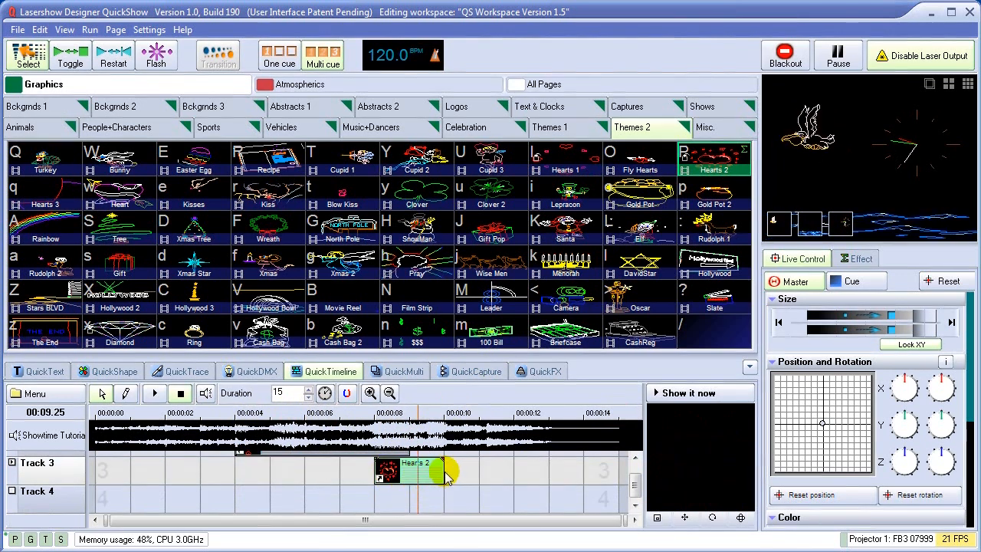
{"action": "left_click_drag", "start_coordinate": [445, 477], "coordinate": [590, 473]}
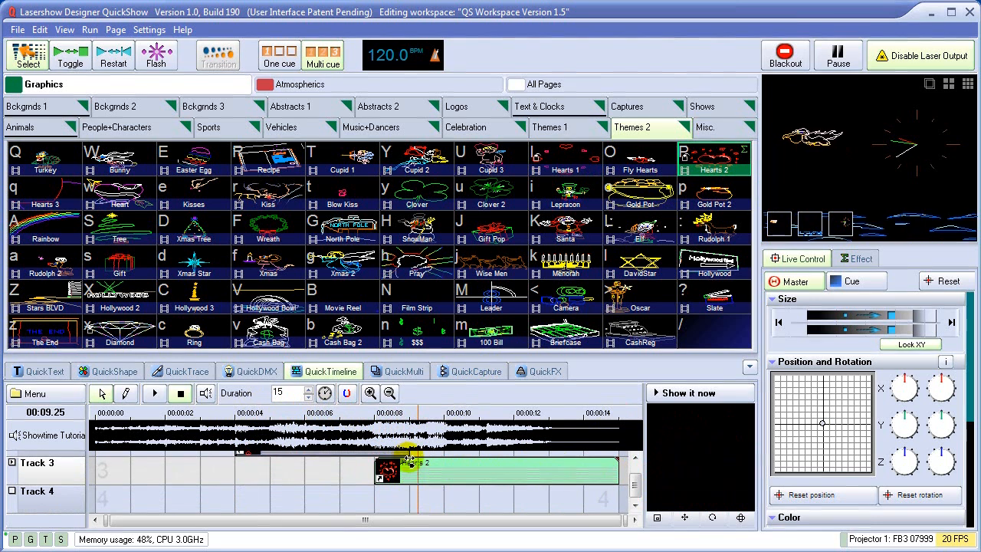
Fade out the end of the Hearts 1 clip over its overlap with Hearts 2 and preview the timeline.
{"action": "scroll", "coordinate": [536, 479], "scroll_direction": "up", "scroll_amount": 2}
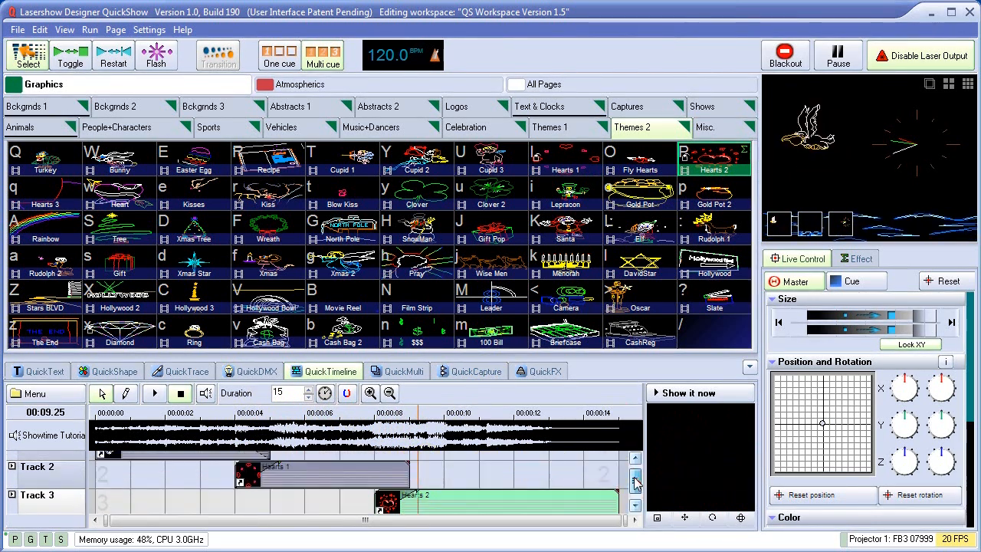
{"action": "left_click", "coordinate": [403, 489]}
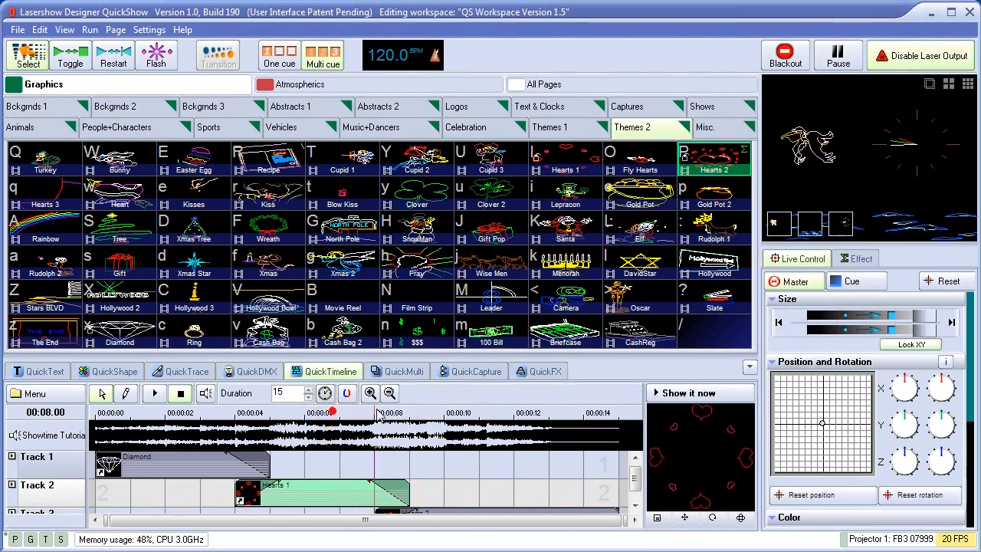
{"action": "left_click", "coordinate": [426, 418]}
{"action": "left_click_drag", "start_coordinate": [426, 418], "coordinate": [151, 414]}
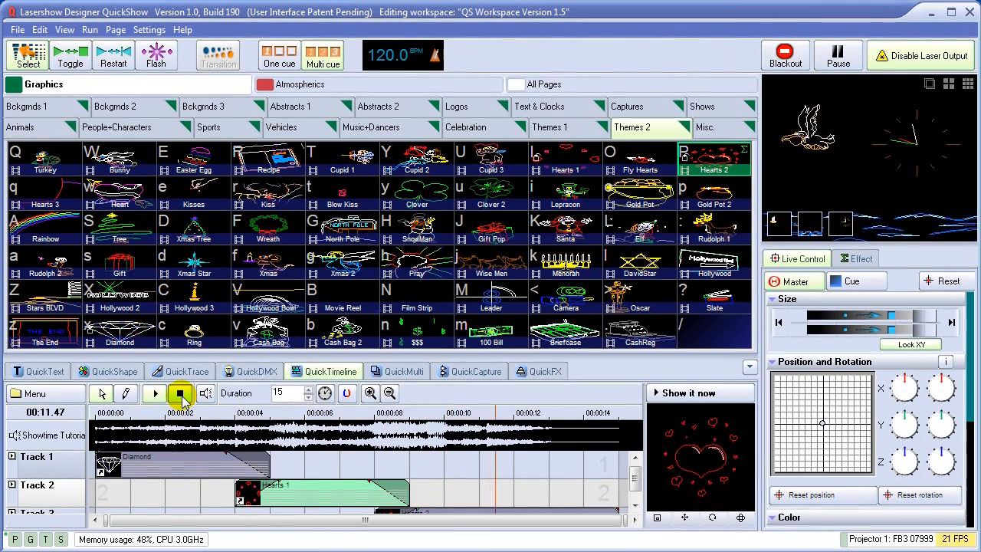
Output the playing timeline live to the laser, and stop both the output and the playback.
{"action": "left_click", "coordinate": [690, 394]}
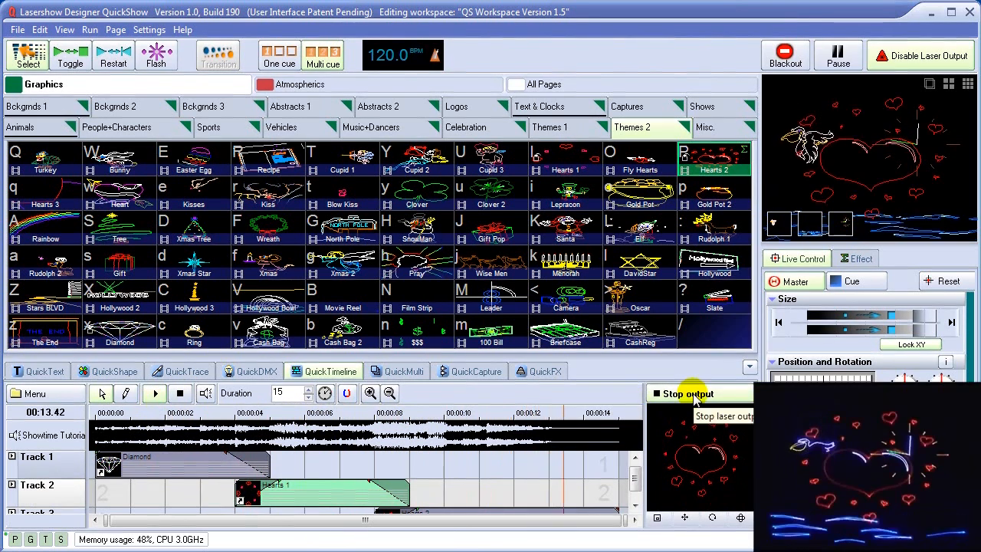
{"action": "left_click", "coordinate": [695, 397]}
{"action": "left_click", "coordinate": [181, 393]}
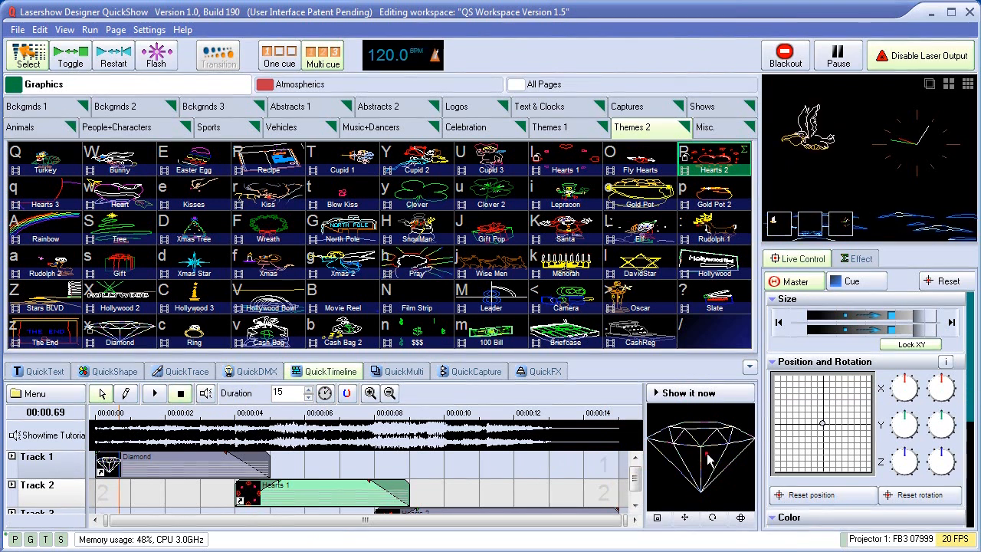
Store the timeline show in the empty last cell of Themes 2 and black out all laser output.
{"action": "left_click", "coordinate": [714, 335]}
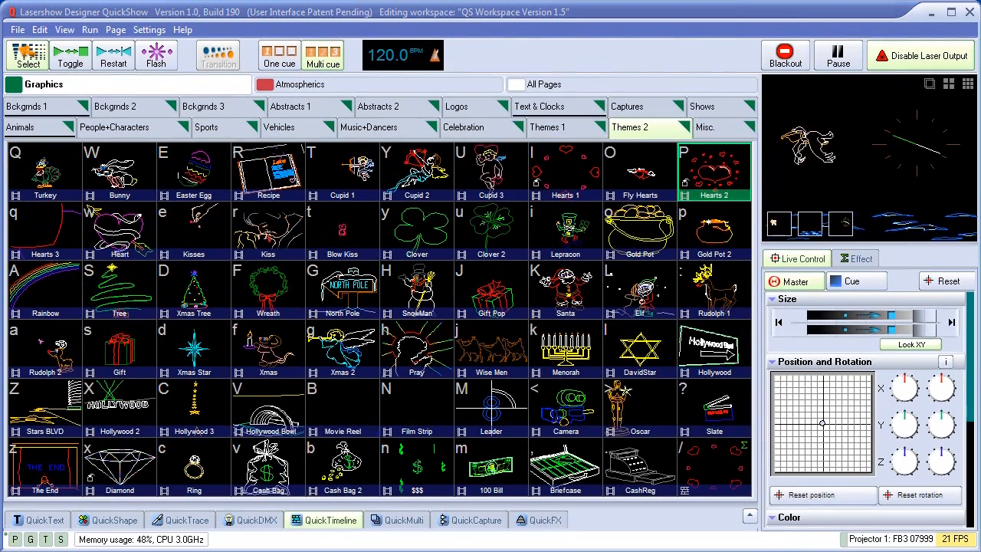
{"action": "left_click", "coordinate": [786, 61]}
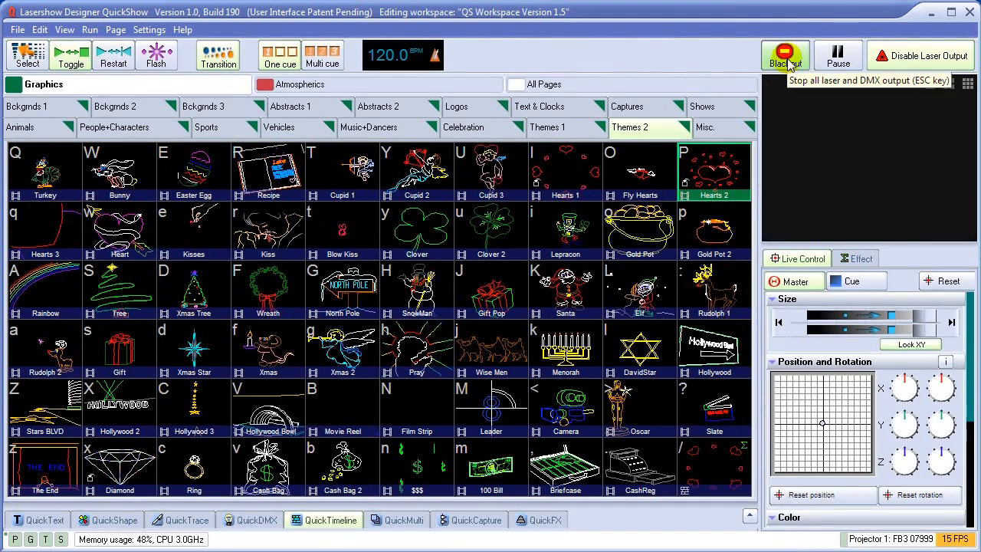
Output the Diamond cue from the Statics page of the Atmospherics cues.
{"action": "left_click", "coordinate": [421, 91]}
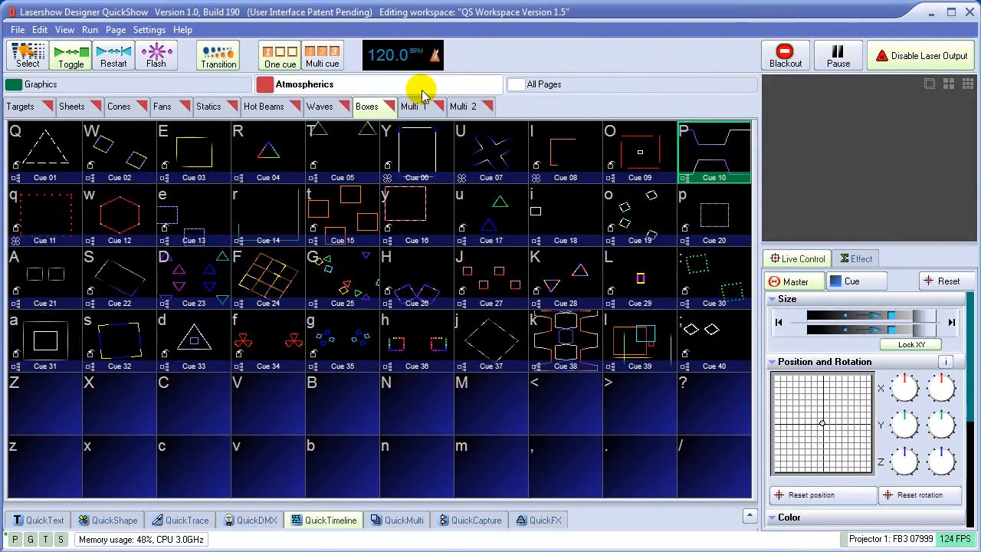
{"action": "left_click", "coordinate": [210, 107]}
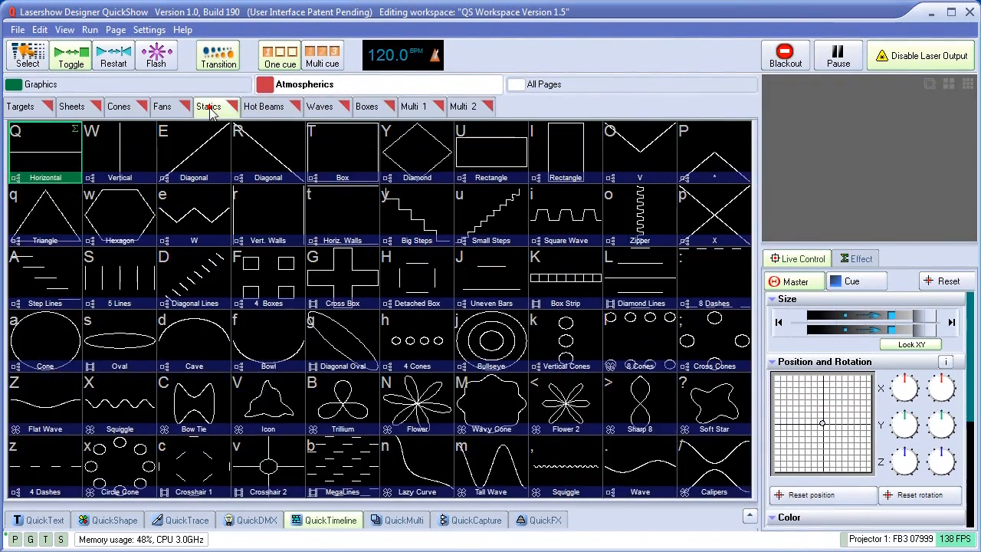
{"action": "left_click", "coordinate": [400, 156]}
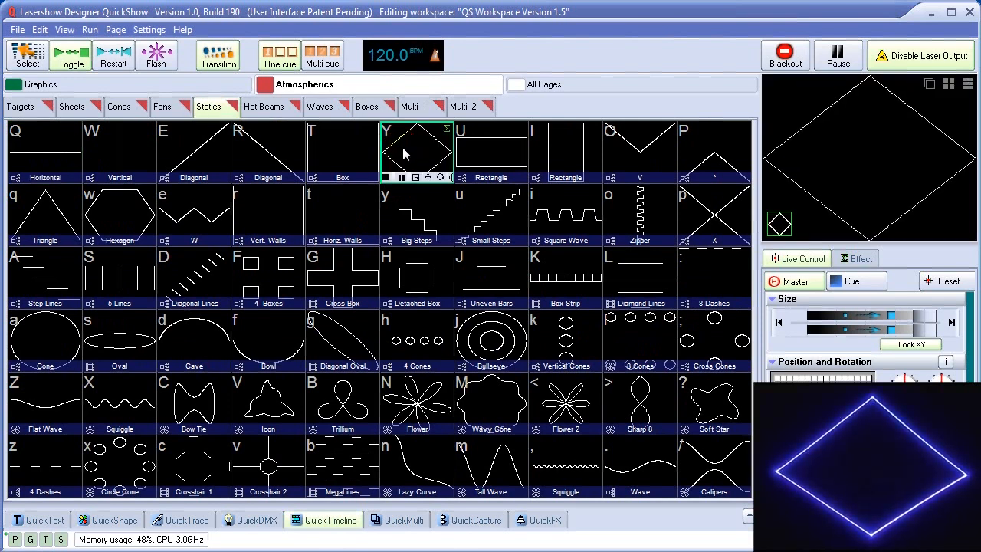
Apply the B V color, Chop intensity and Swirl structure QuickFX effects to the diamond output.
{"action": "left_click", "coordinate": [539, 520]}
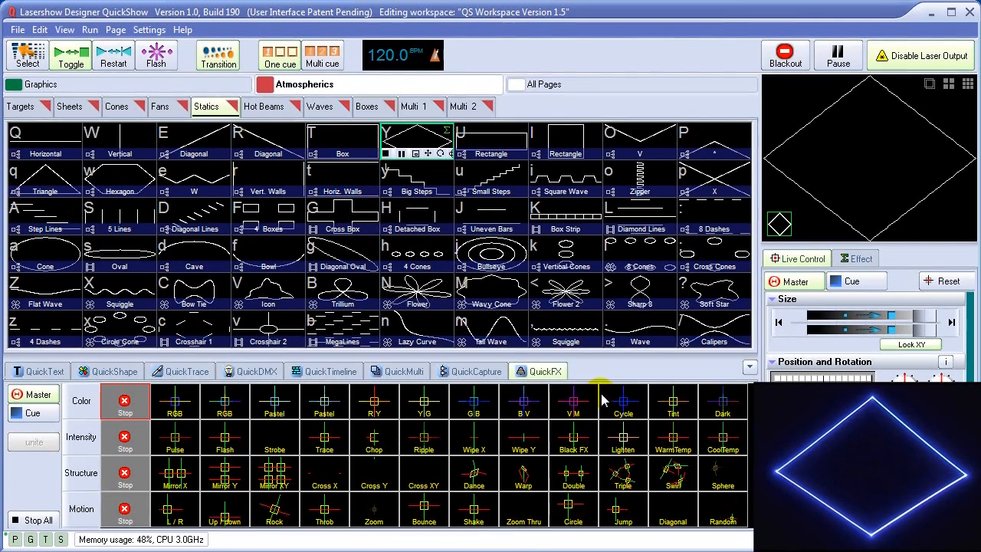
{"action": "left_click", "coordinate": [524, 402]}
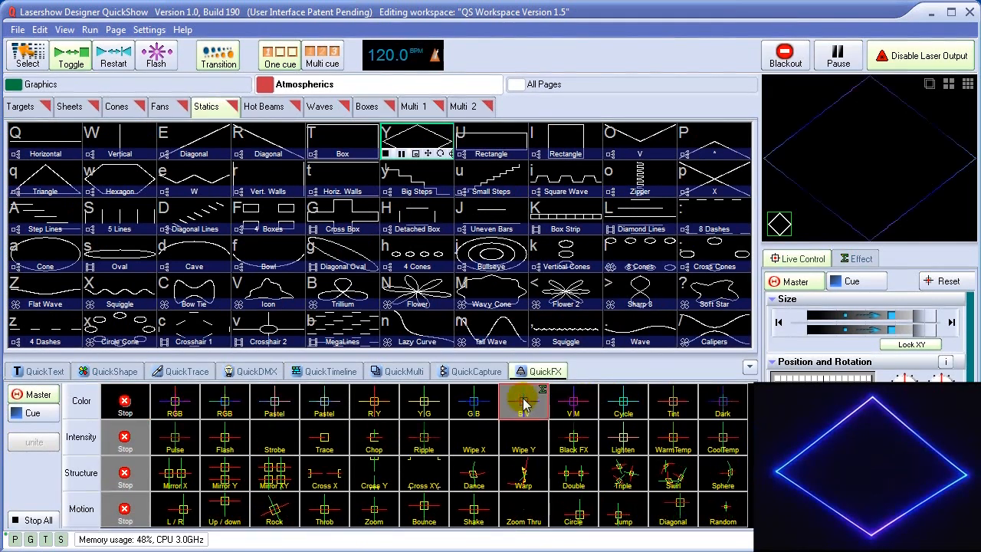
{"action": "left_click", "coordinate": [375, 445]}
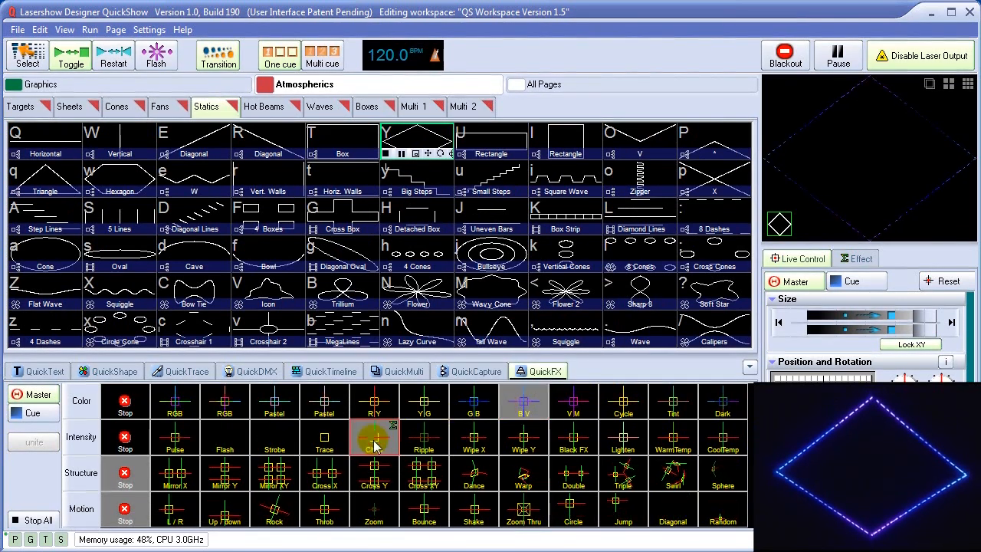
{"action": "left_click", "coordinate": [674, 483]}
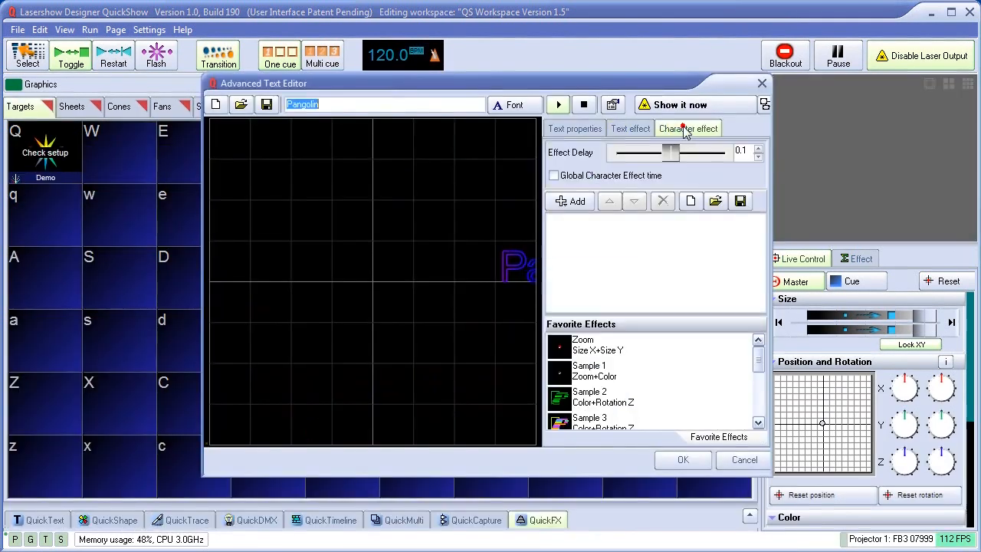
Add an oscillating Roto Z character effect to the "Pangolin" text.
{"action": "left_click", "coordinate": [571, 200]}
{"action": "left_click", "coordinate": [582, 221]}
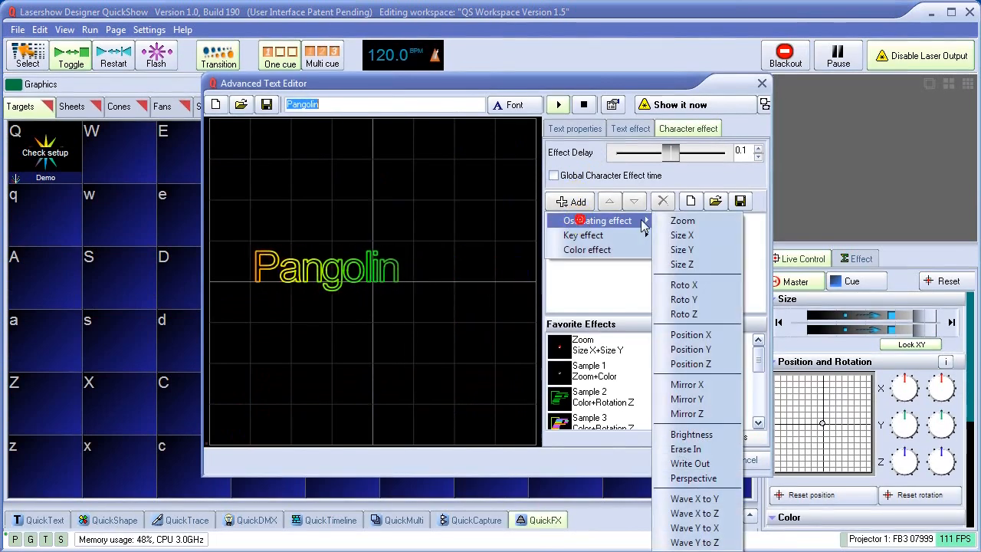
{"action": "left_click", "coordinate": [724, 314]}
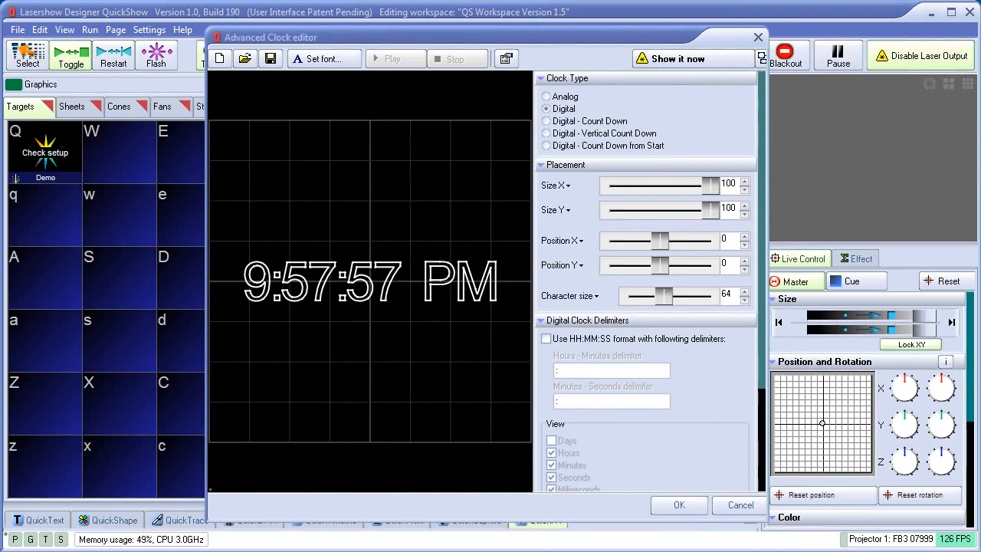
Set the clock type to Digital - Count Down from Start and run the countdown.
{"action": "left_click", "coordinate": [546, 146]}
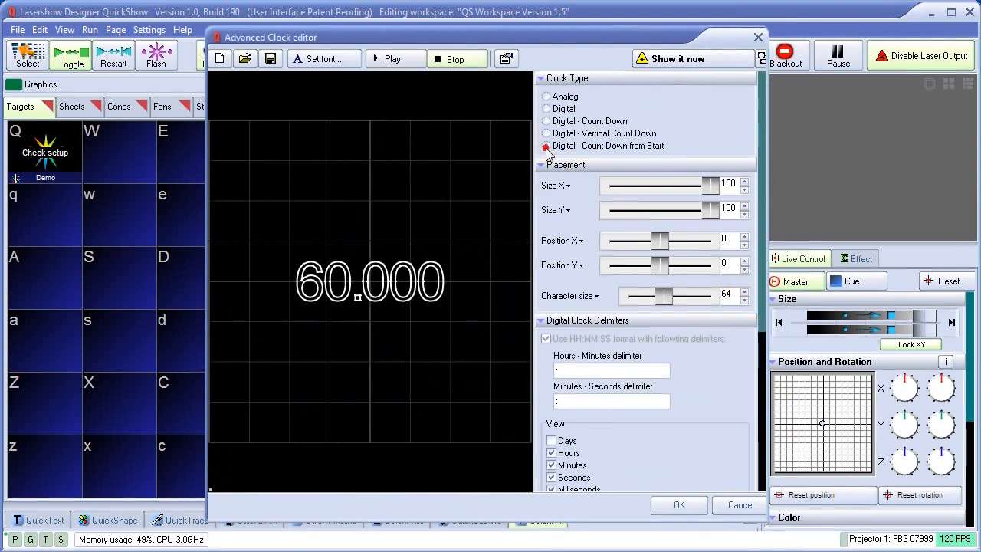
{"action": "left_click", "coordinate": [401, 66]}
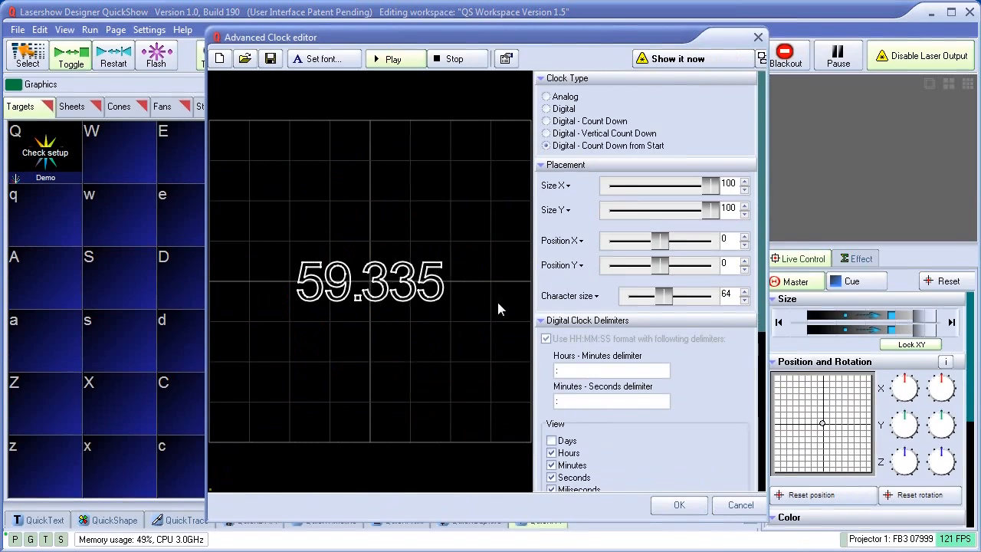